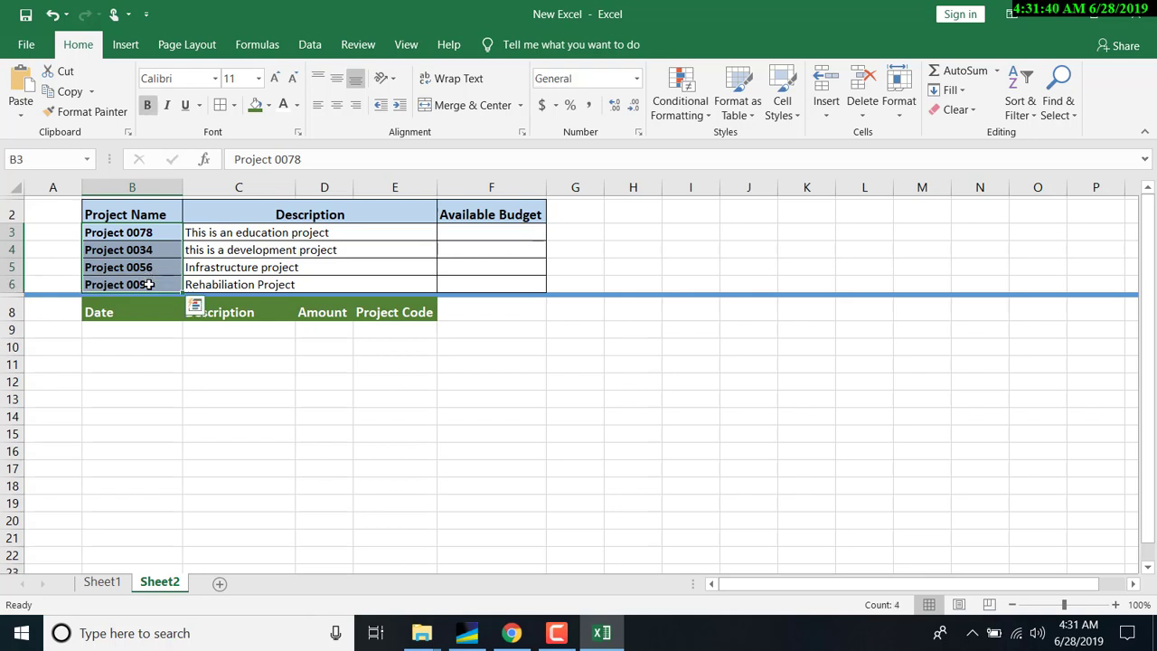
pyautogui.click(268, 232)
pyautogui.moveTo(268, 232); pyautogui.dragTo(268, 275)
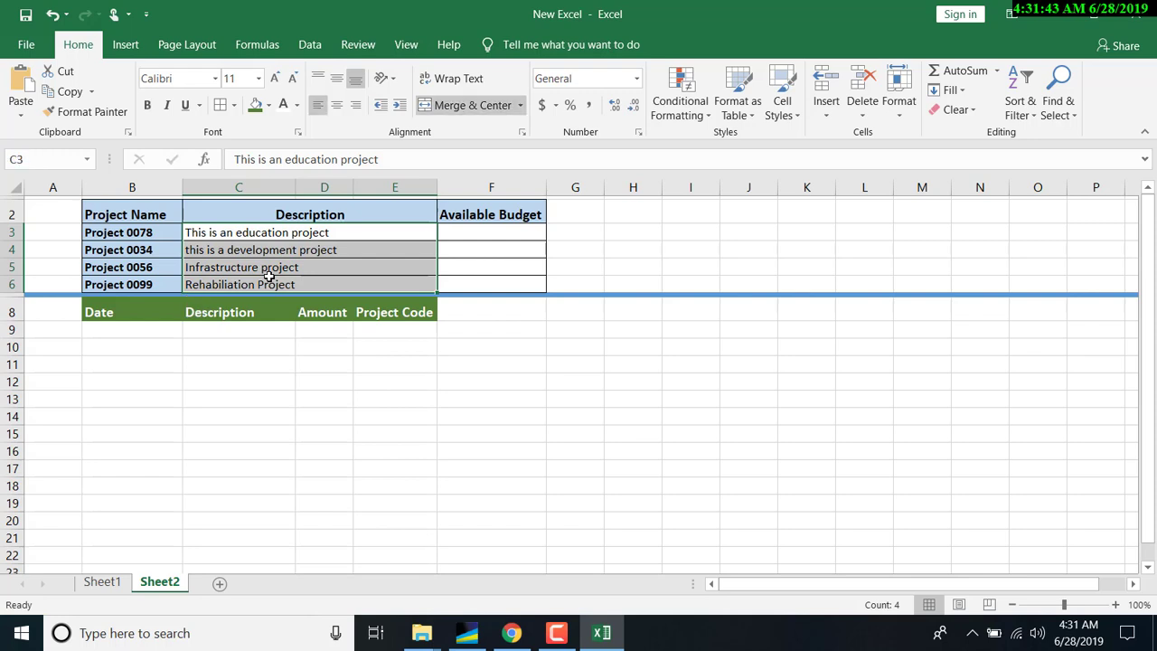
pyautogui.click(335, 250)
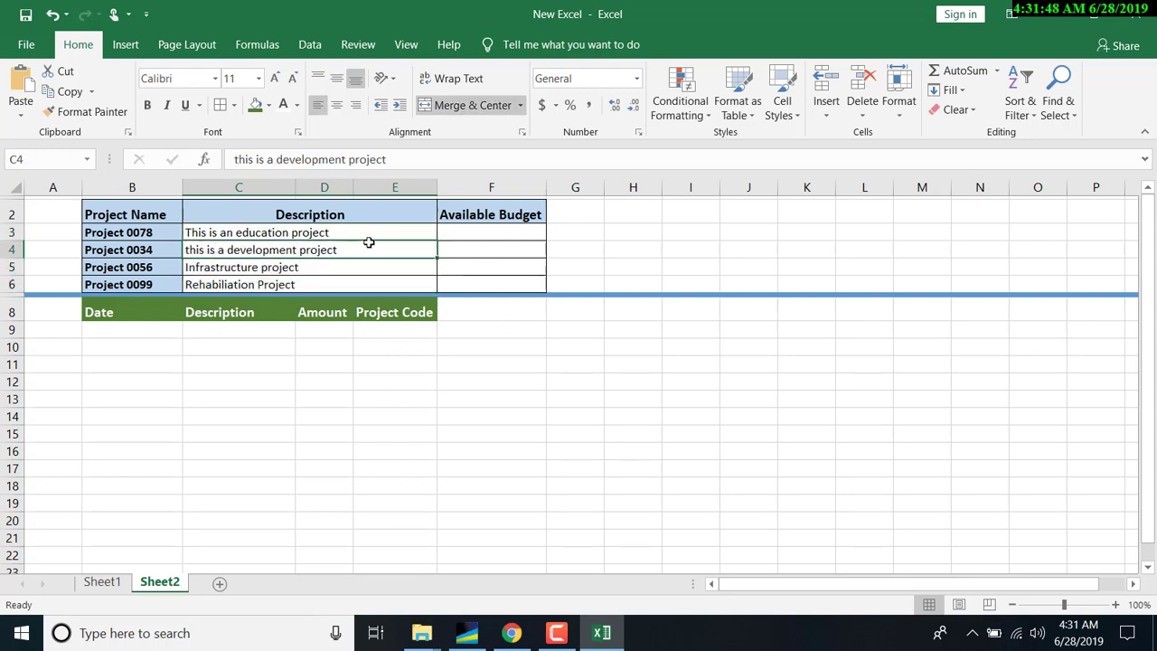
# - Enter the available budgets 100000, 200000, 500000 and 1200000 for the four projects in F3:F6
pyautogui.moveTo(466, 230)
pyautogui.mouseDown()
pyautogui.moveTo(467, 281)
pyautogui.moveTo(492, 236)
pyautogui.mouseUp()
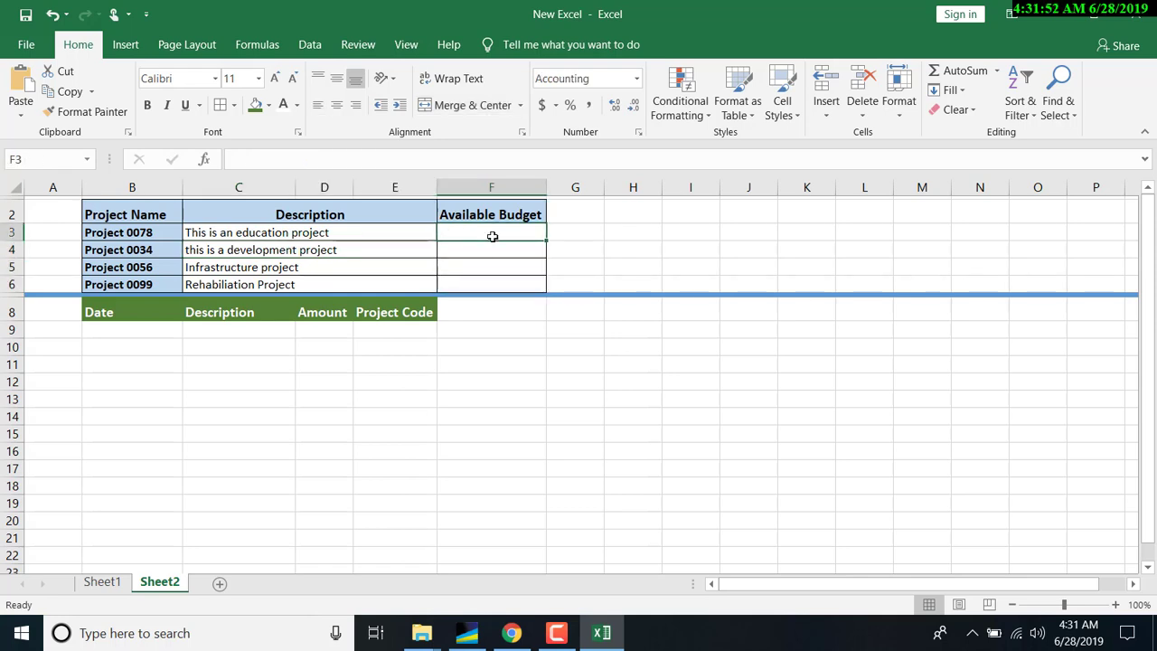
pyautogui.write('100000')
pyautogui.press('Return')
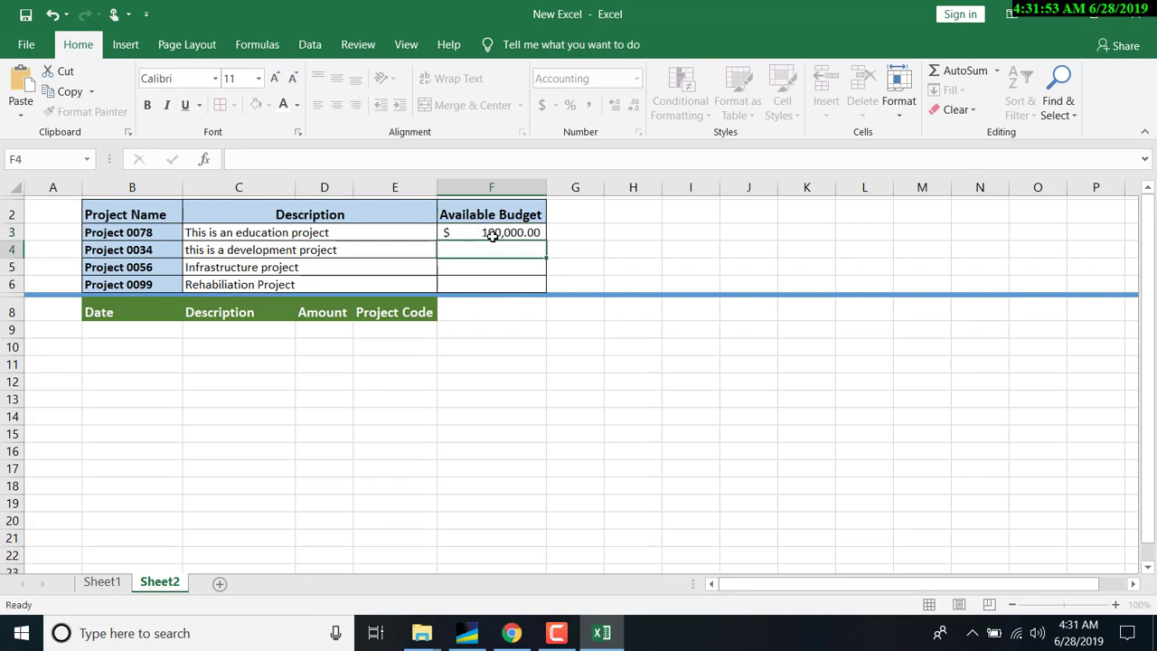
pyautogui.write('200,000')
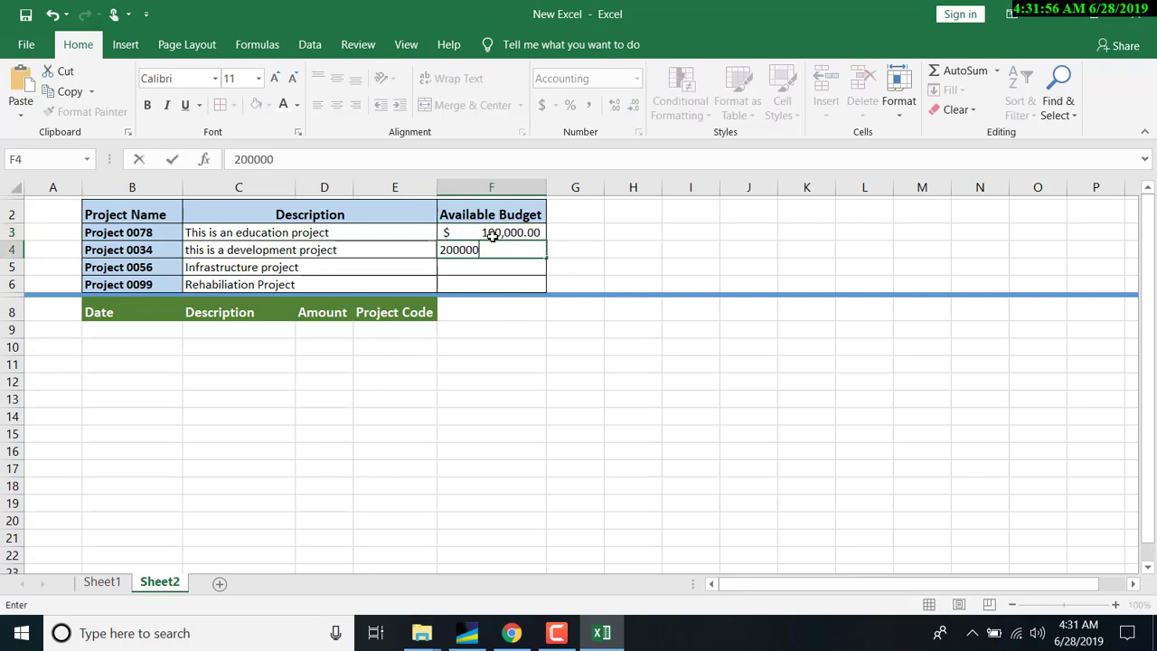
pyautogui.press('Return')
pyautogui.write('500000')
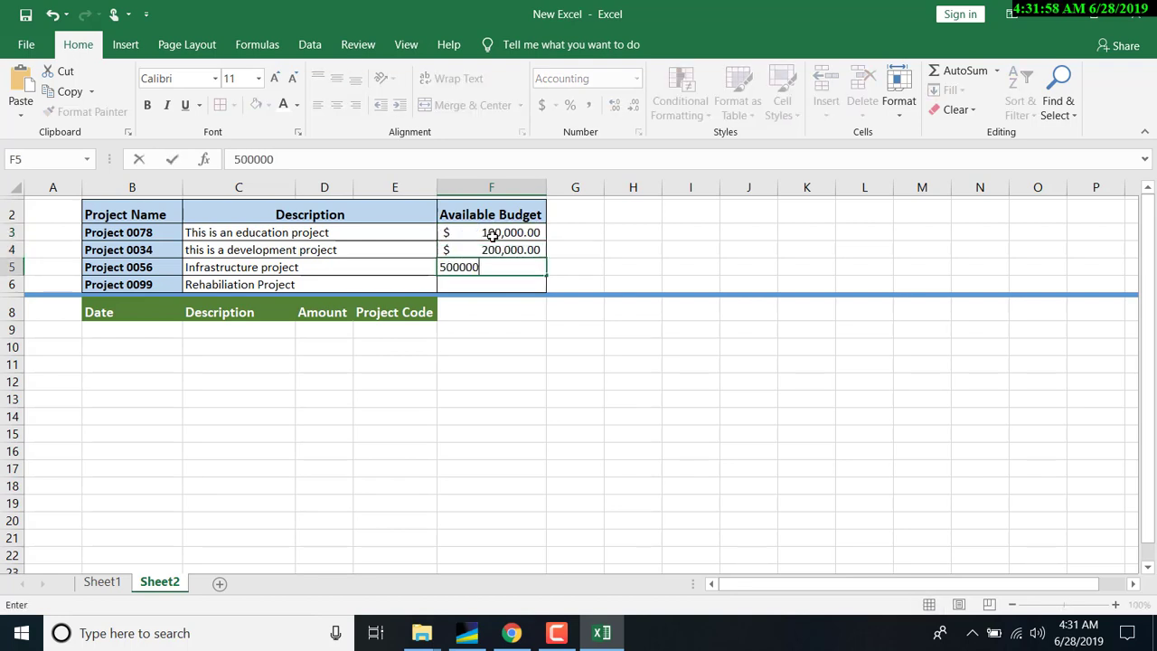
pyautogui.press('Return')
pyautogui.write('1200000')
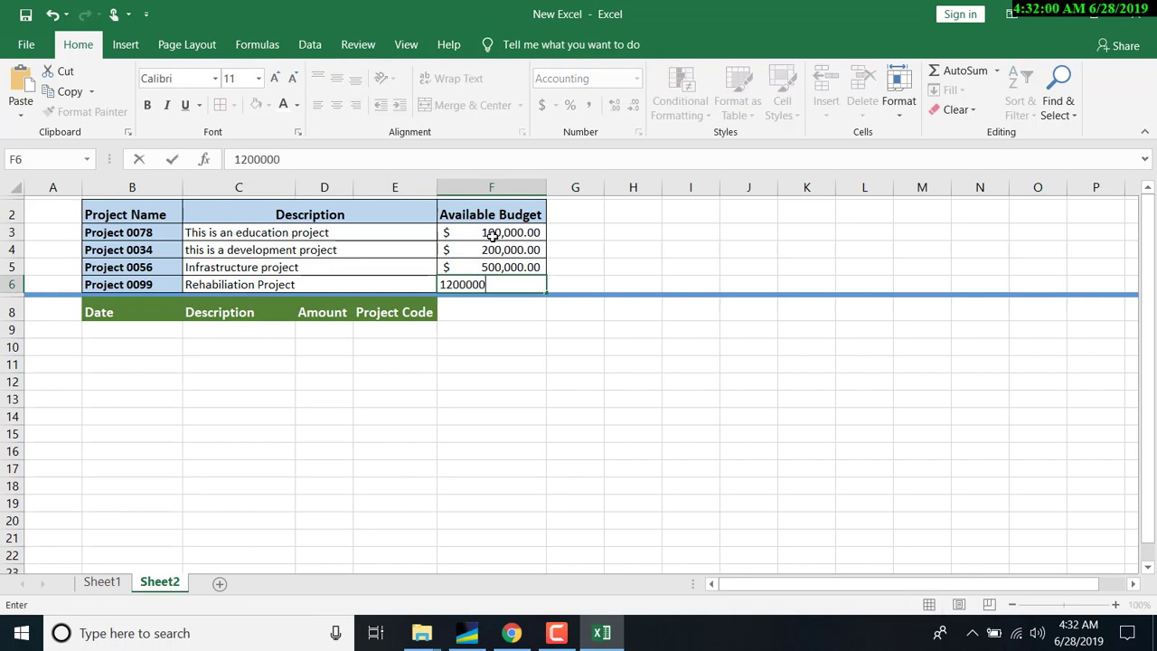
pyautogui.press('Return')
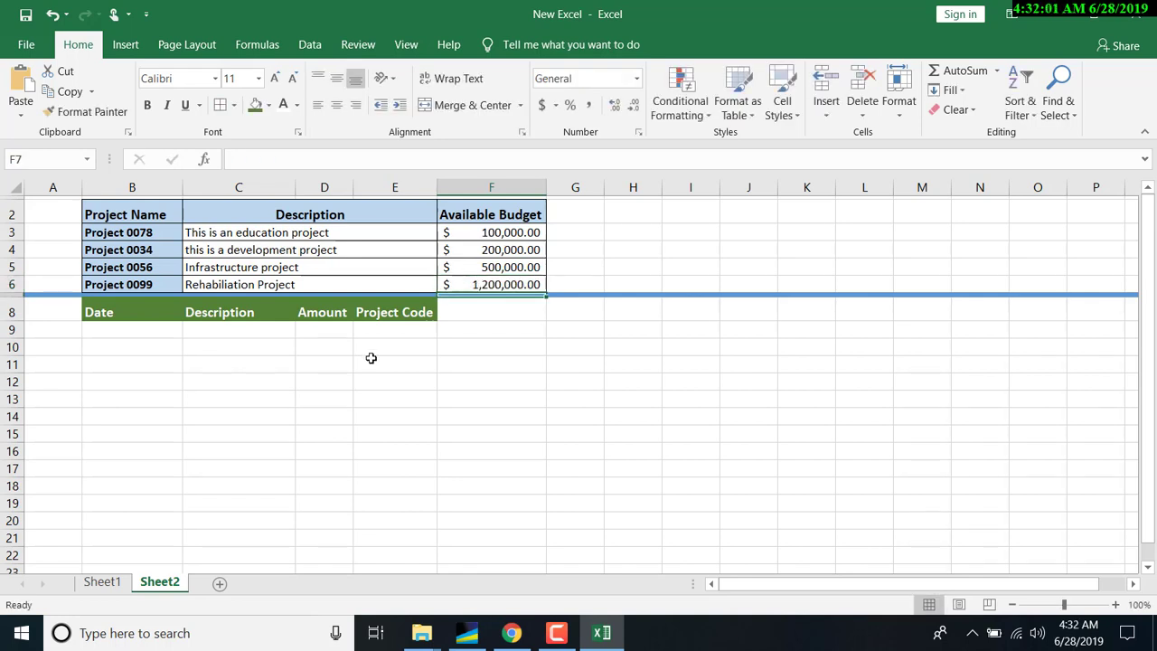
# - Fill in expense row 9 with today's date 6/28/2019, description salaries, amount 10000 and project code 0078
pyautogui.click(155, 331)
pyautogui.hotkey('ctrl', ';')
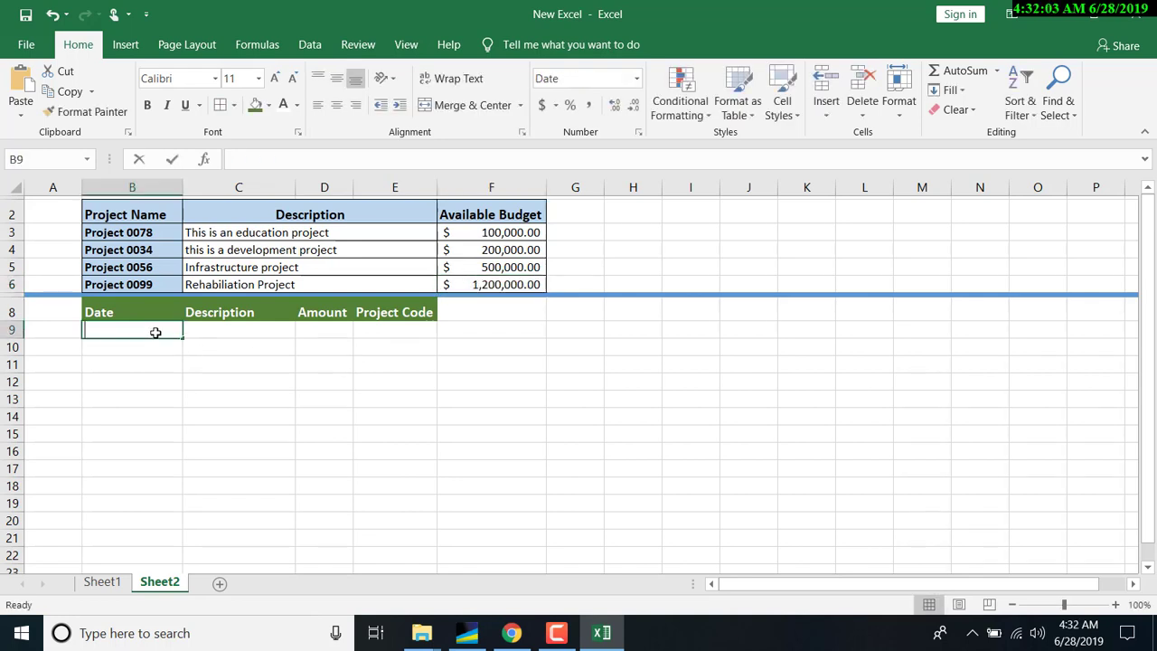
pyautogui.press('Tab')
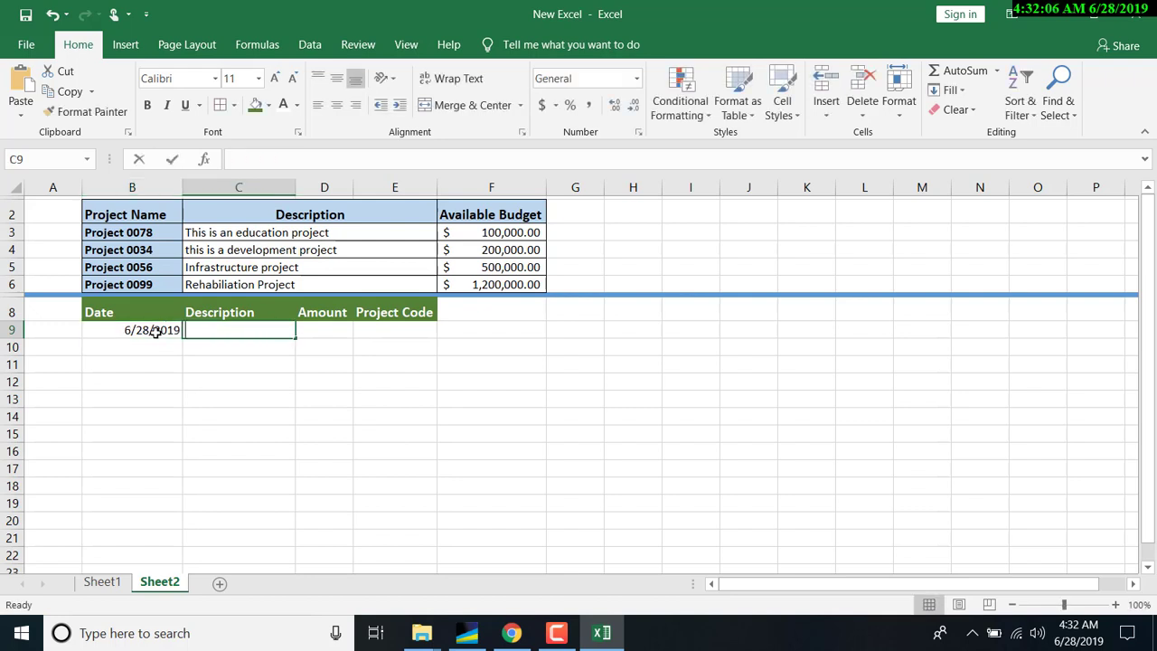
pyautogui.write('salaries')
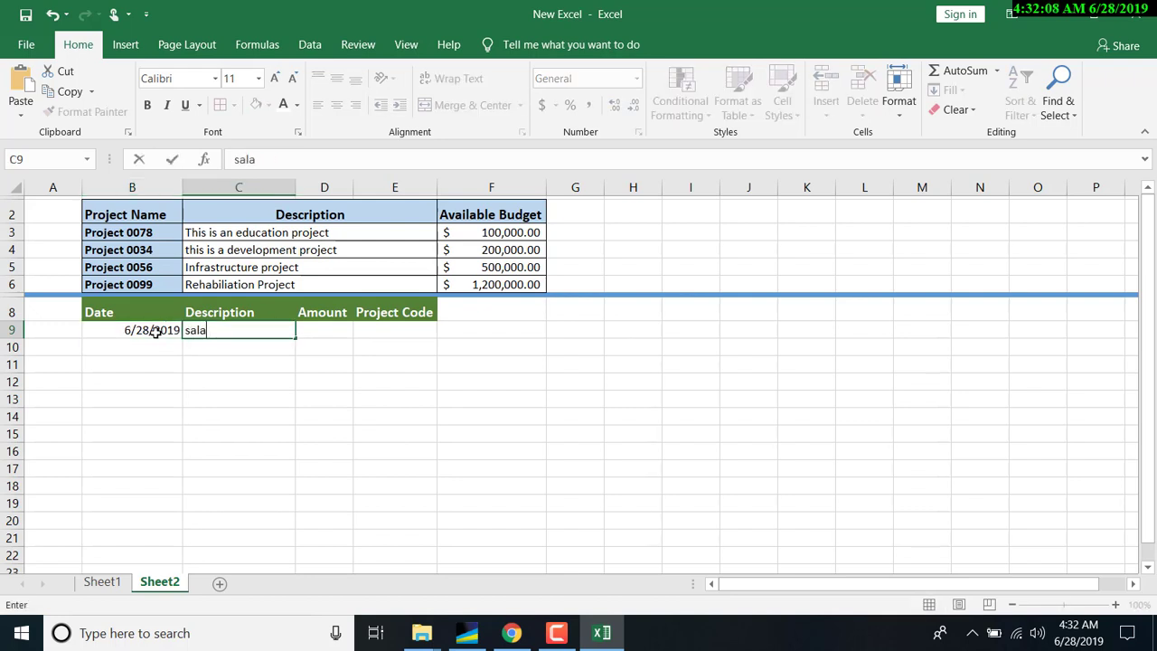
pyautogui.press('Tab')
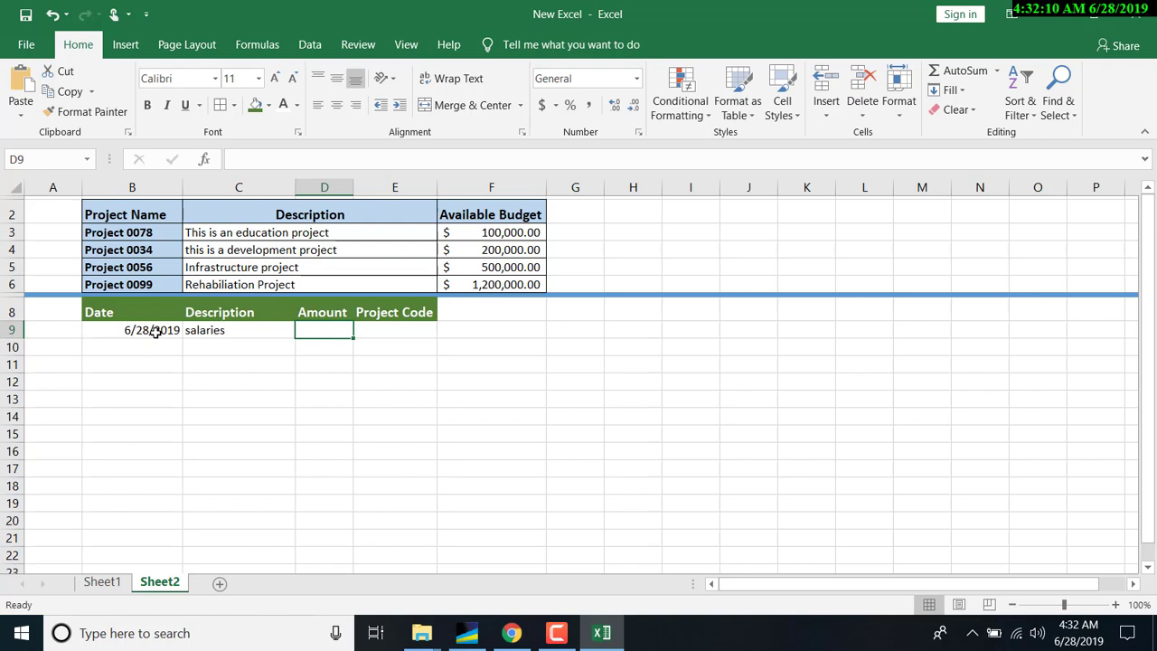
pyautogui.write('10000')
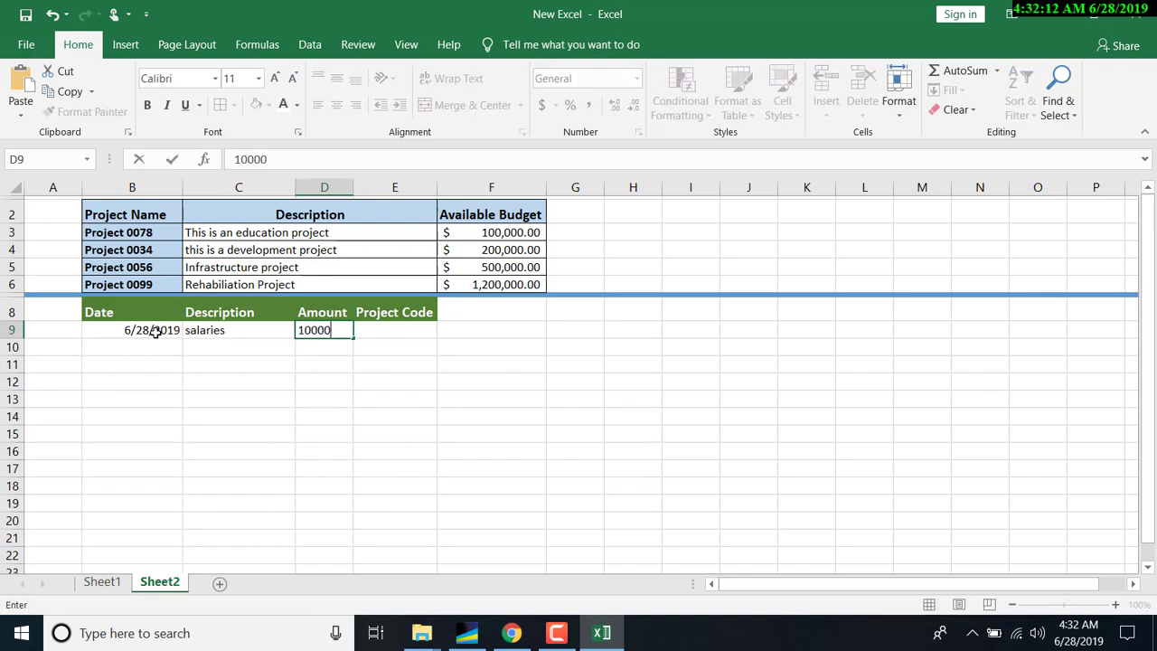
pyautogui.press('Tab')
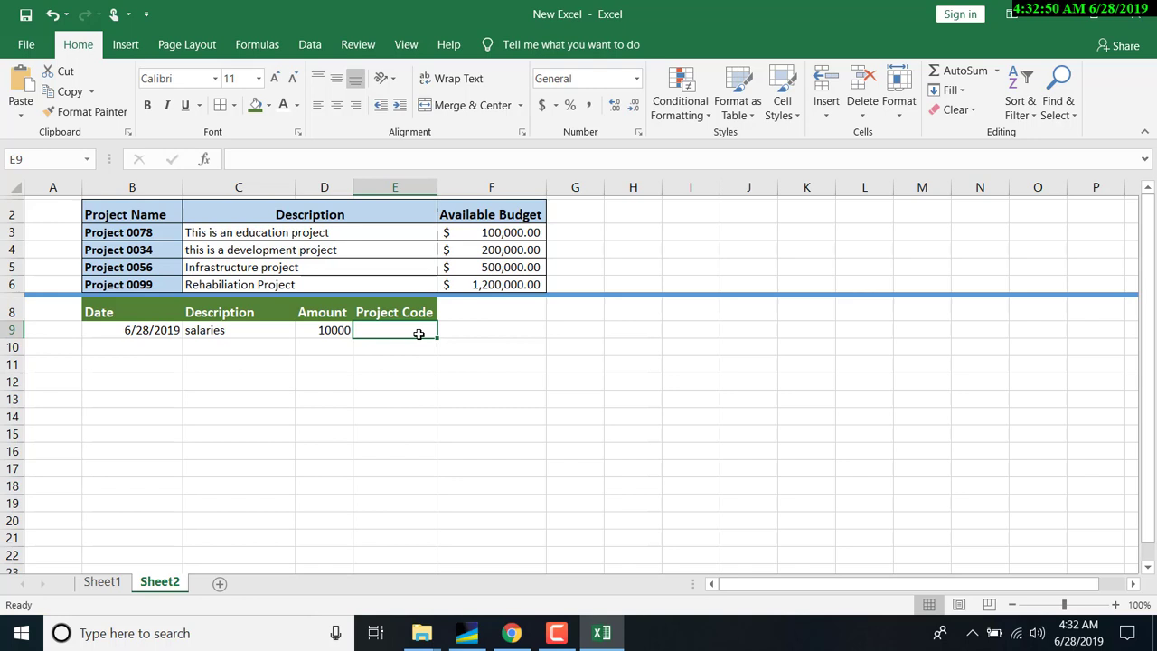
pyautogui.write('0078')
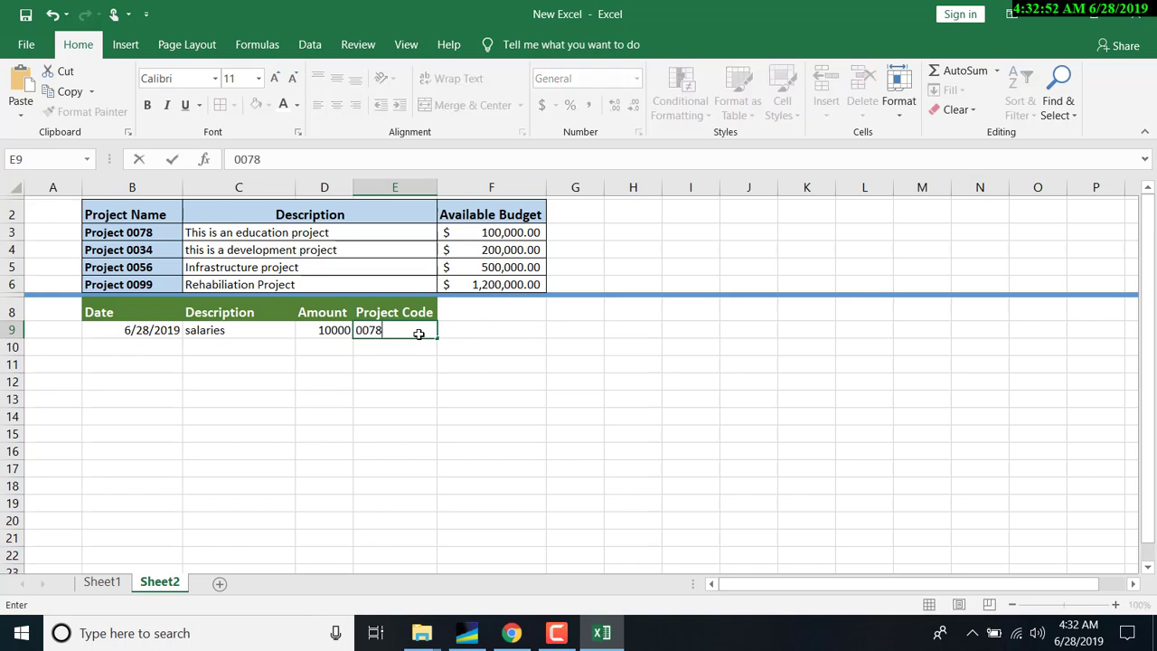
pyautogui.click(443, 337)
pyautogui.click(491, 231)
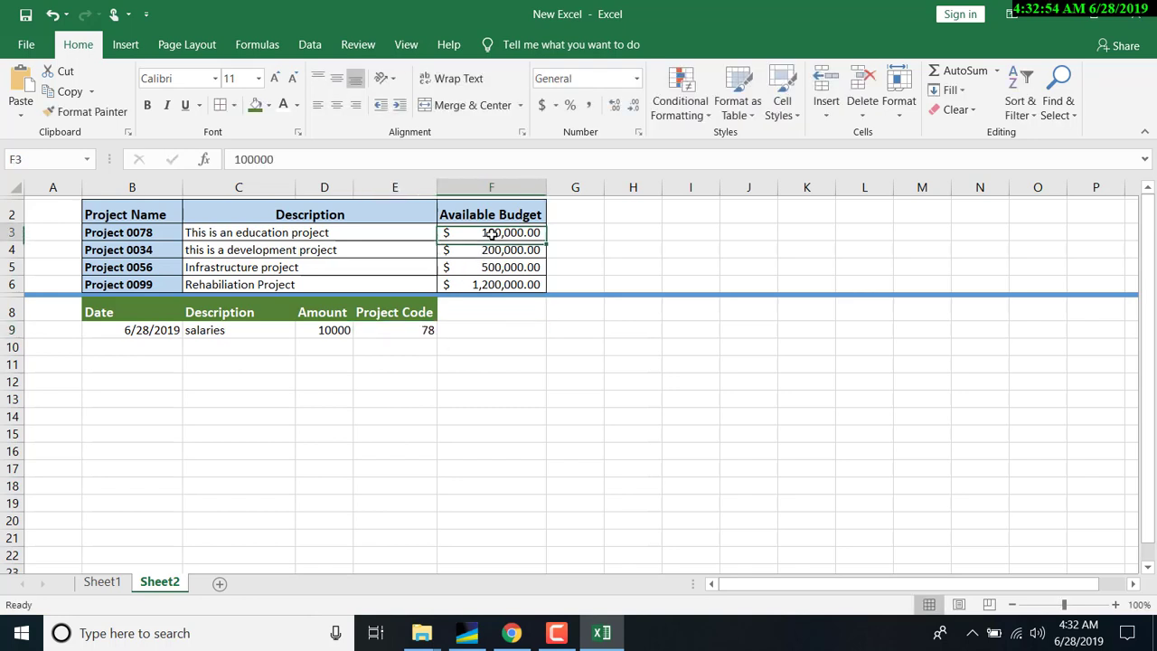
pyautogui.moveTo(491, 232); pyautogui.dragTo(316, 245)
pyautogui.moveTo(464, 253); pyautogui.dragTo(162, 248)
pyautogui.click(135, 251)
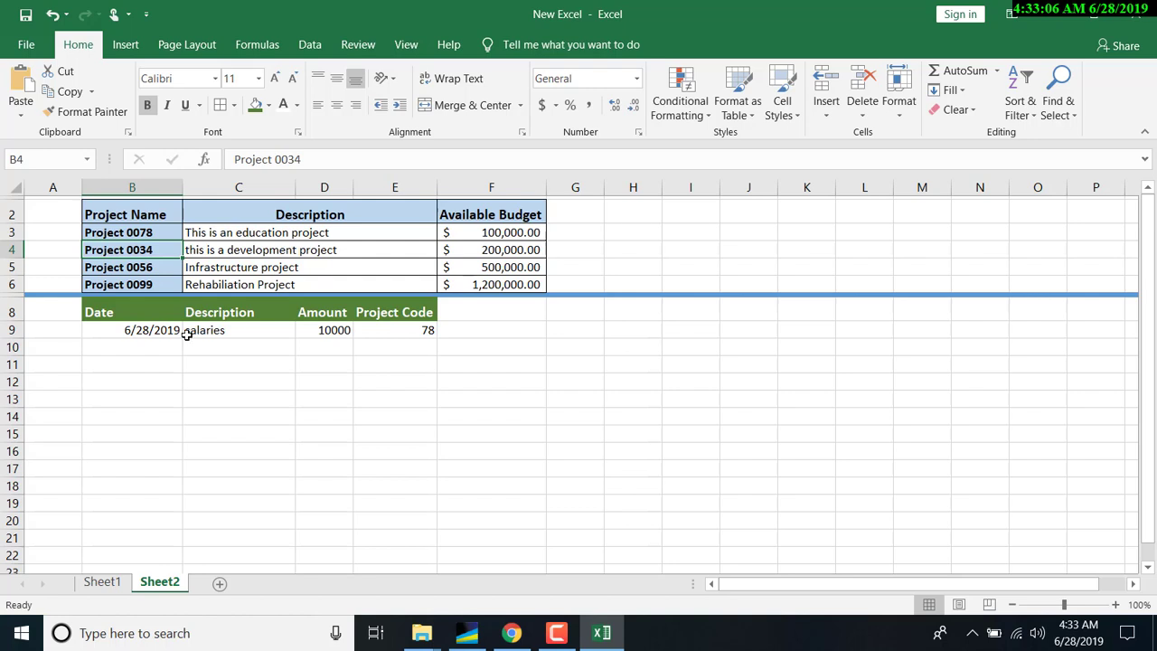
# - Clear the expense entry in B9:E9 and the available budget values in F3:F6
pyautogui.moveTo(179, 331); pyautogui.dragTo(418, 321)
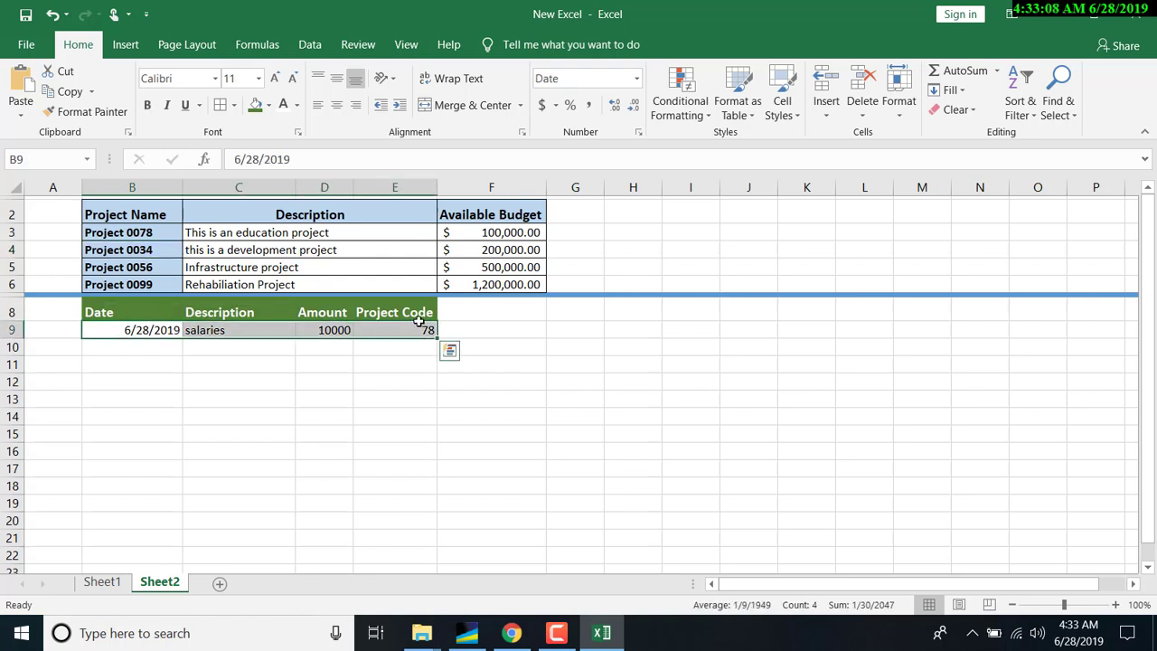
pyautogui.press('Delete')
pyautogui.click(516, 233)
pyautogui.moveTo(516, 233); pyautogui.dragTo(513, 284)
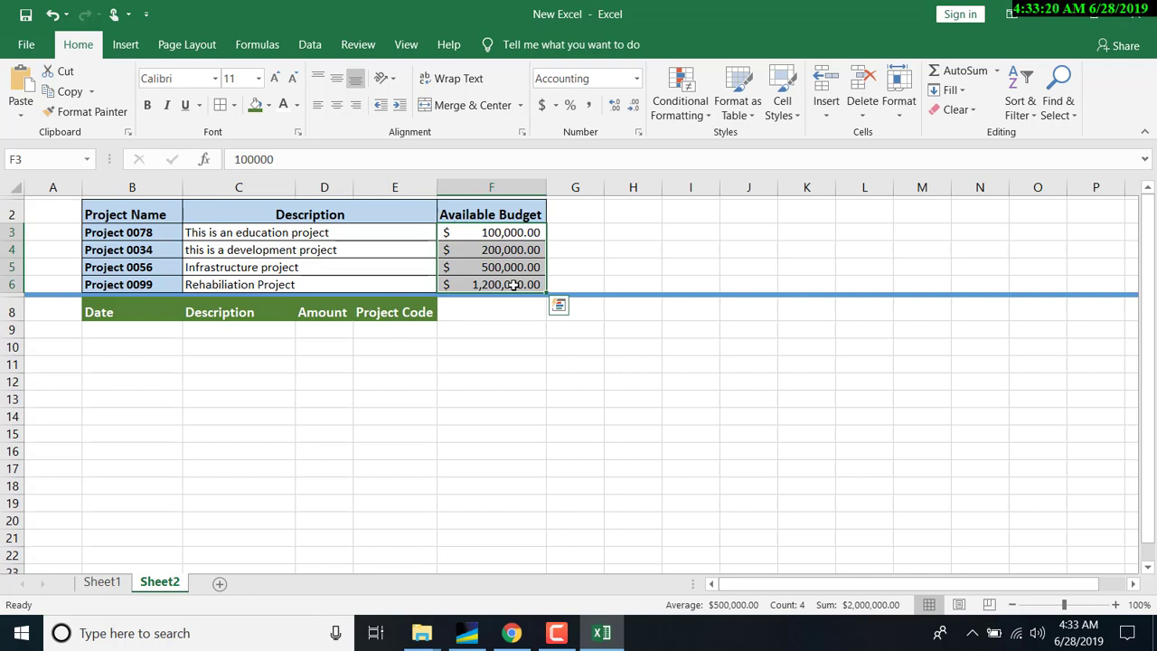
pyautogui.press('Delete')
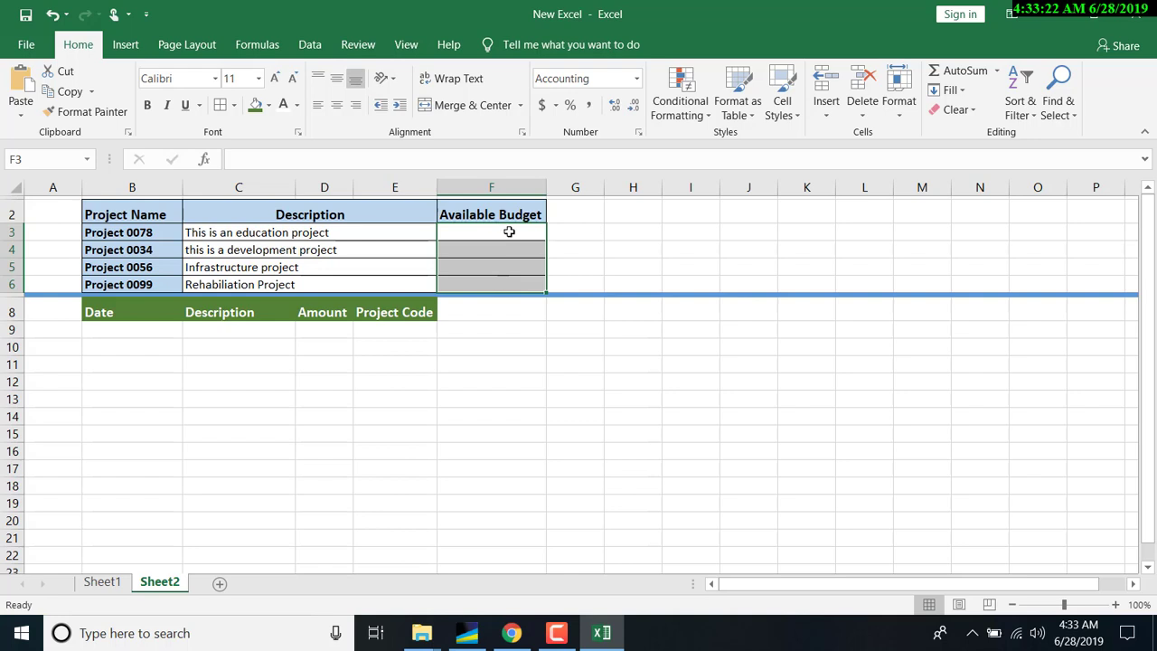
pyautogui.click(509, 232)
# - Enter 100000, 200000 and 5000000 as helper budget values for the first three projects in K3:K5
pyautogui.click(807, 232)
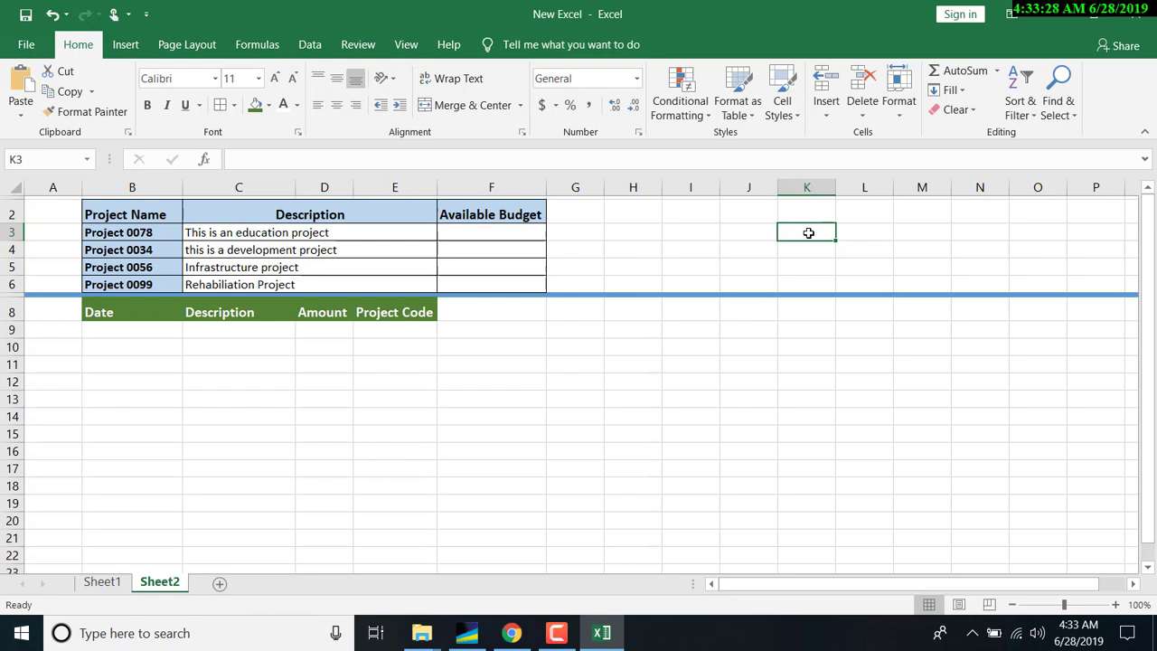
pyautogui.write('1000')
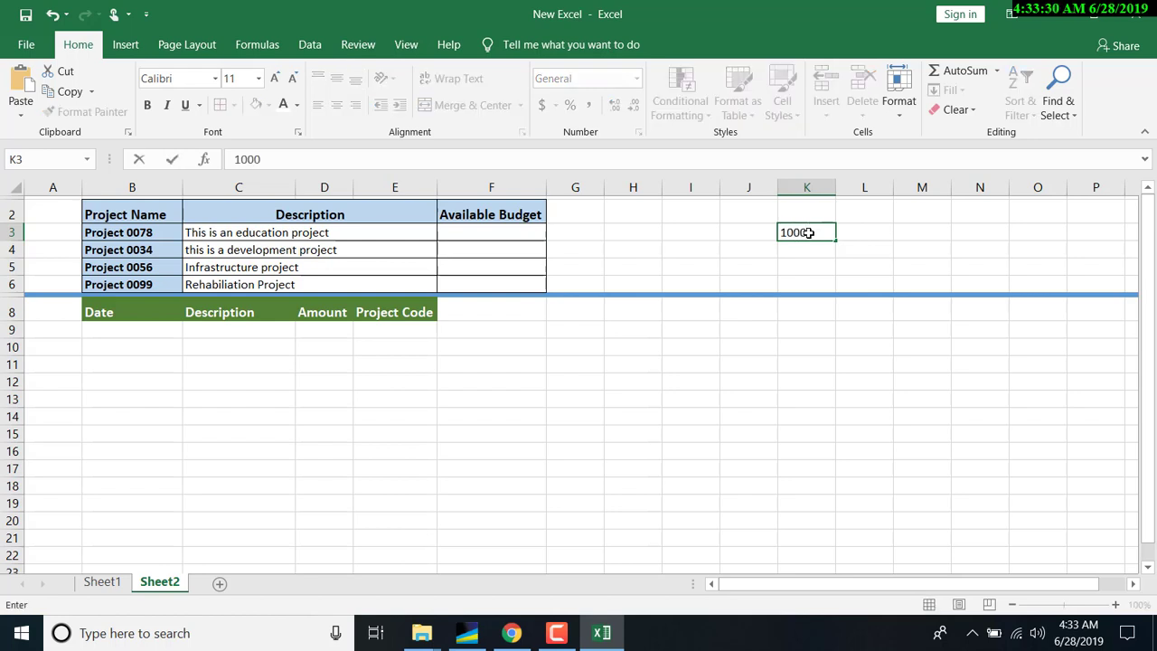
pyautogui.write('00')
pyautogui.click(810, 248)
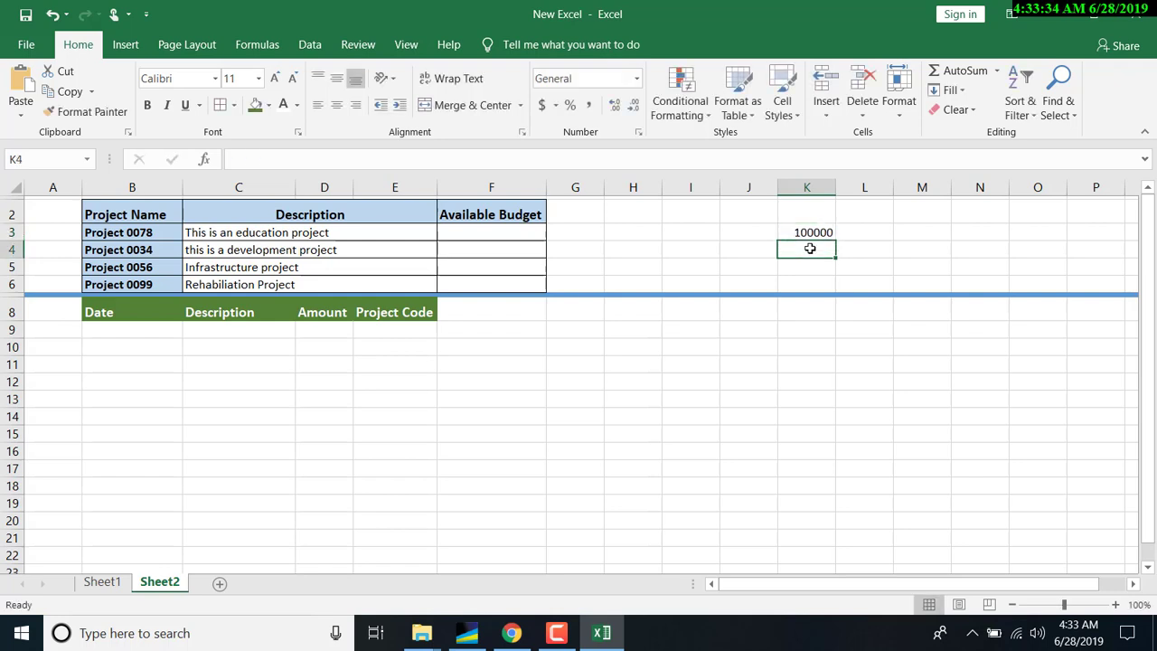
pyautogui.write('2000')
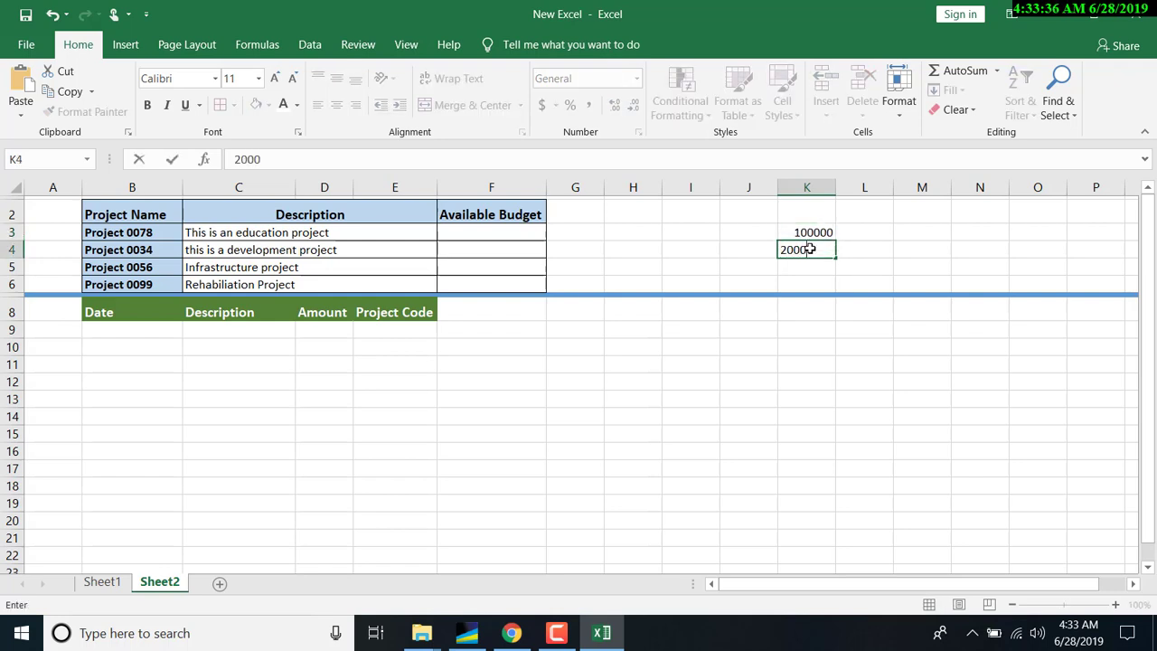
pyautogui.write('00')
pyautogui.press('Return')
pyautogui.write('5000000')
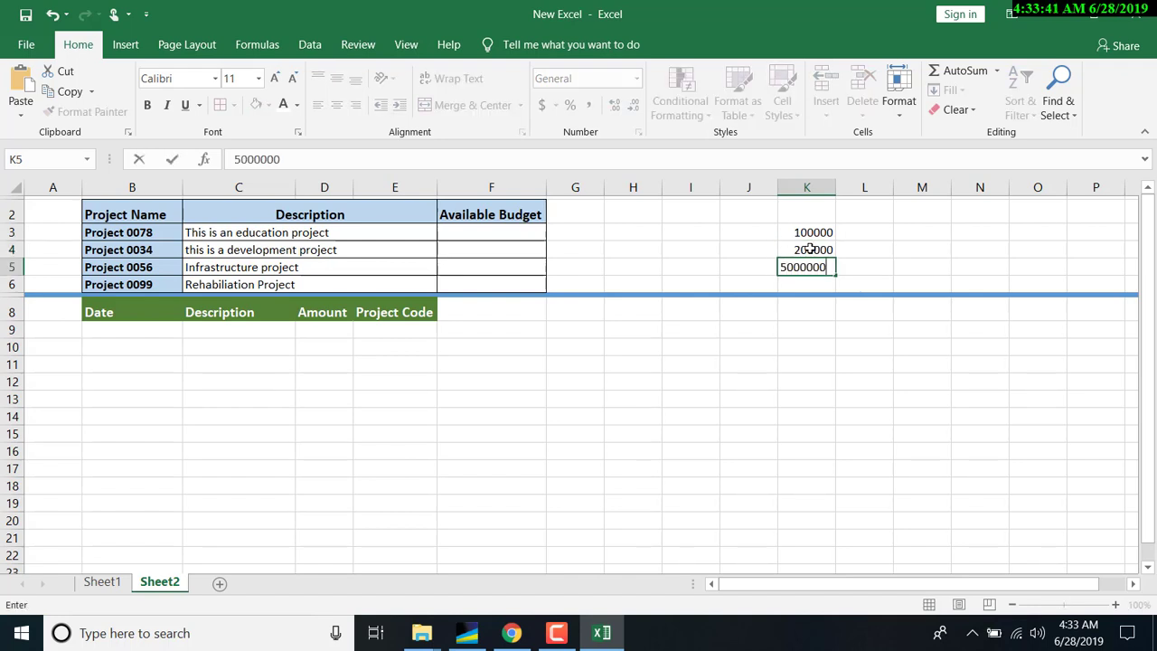
pyautogui.press('Return')
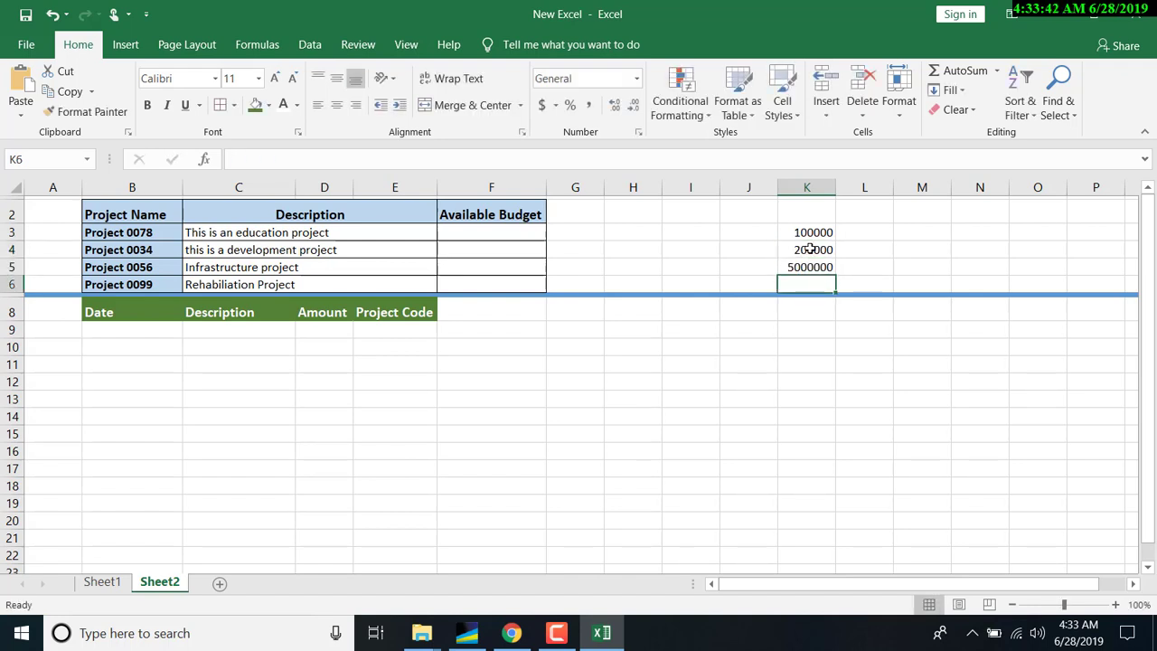
# - Correct the helper budget in K5 to 500000 and enter 1200000 in K6
pyautogui.click(813, 267)
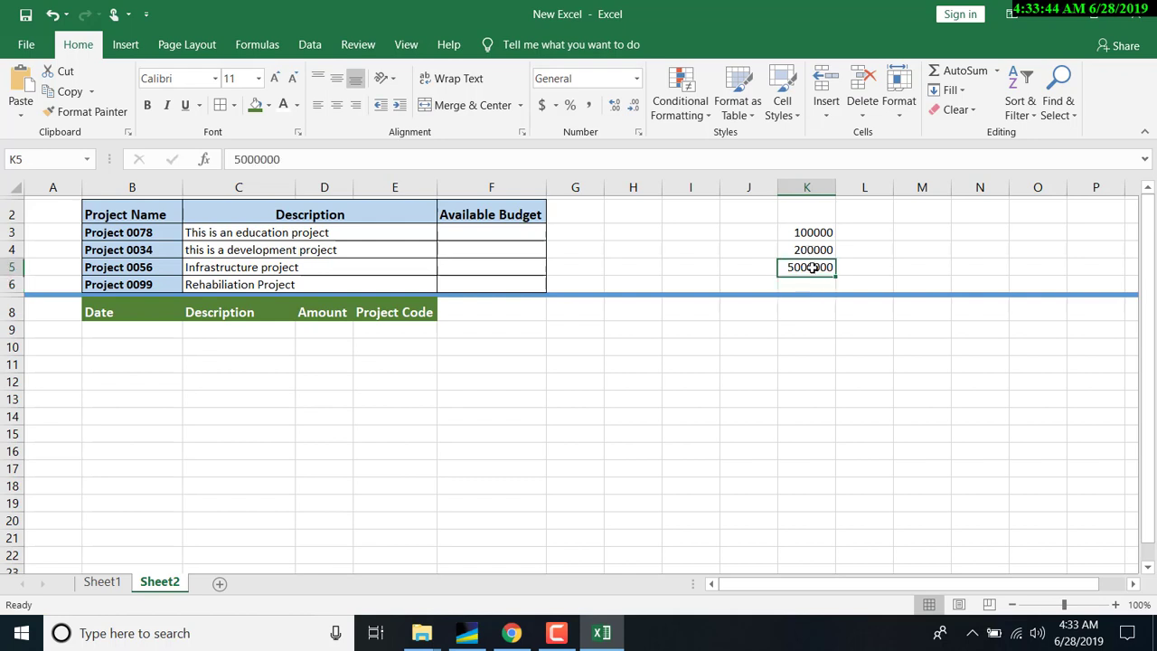
pyautogui.doubleClick(814, 267)
pyautogui.press('BackSpace')
pyautogui.press('Return')
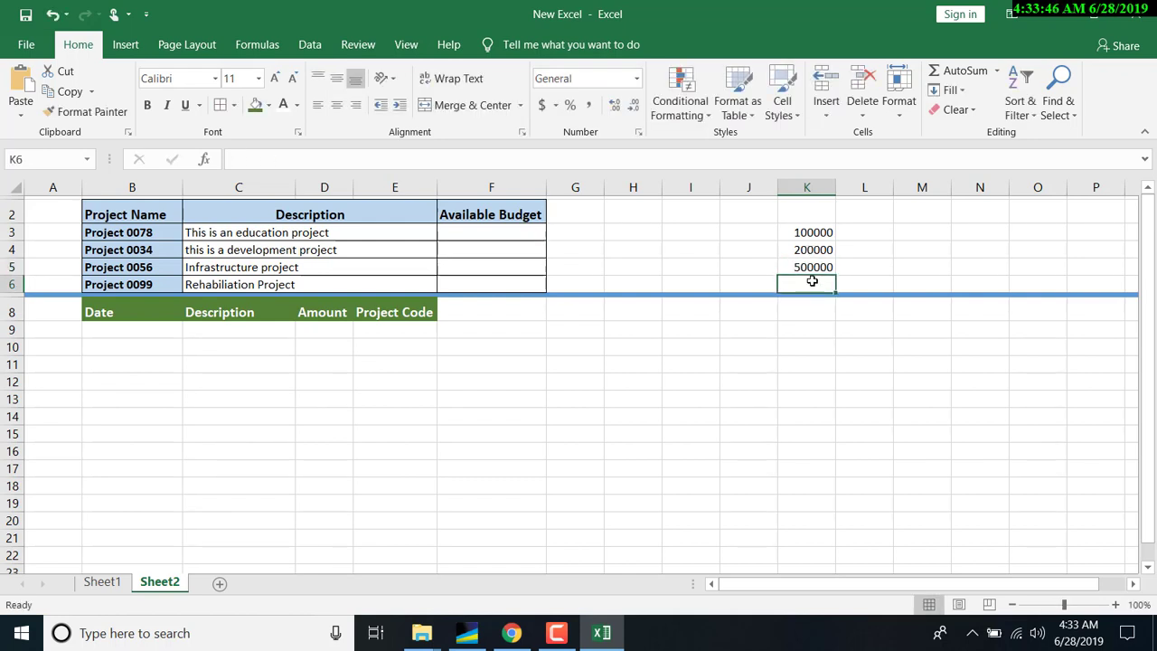
pyautogui.write('1200000')
pyautogui.press('Return')
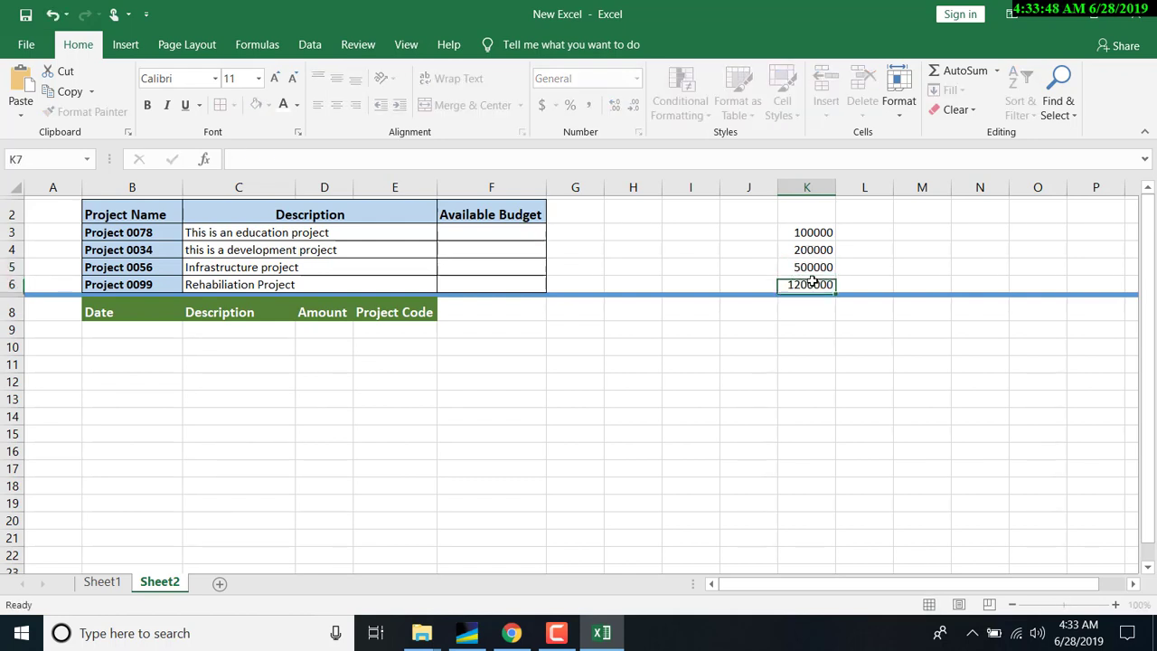
pyautogui.moveTo(809, 232); pyautogui.dragTo(809, 282)
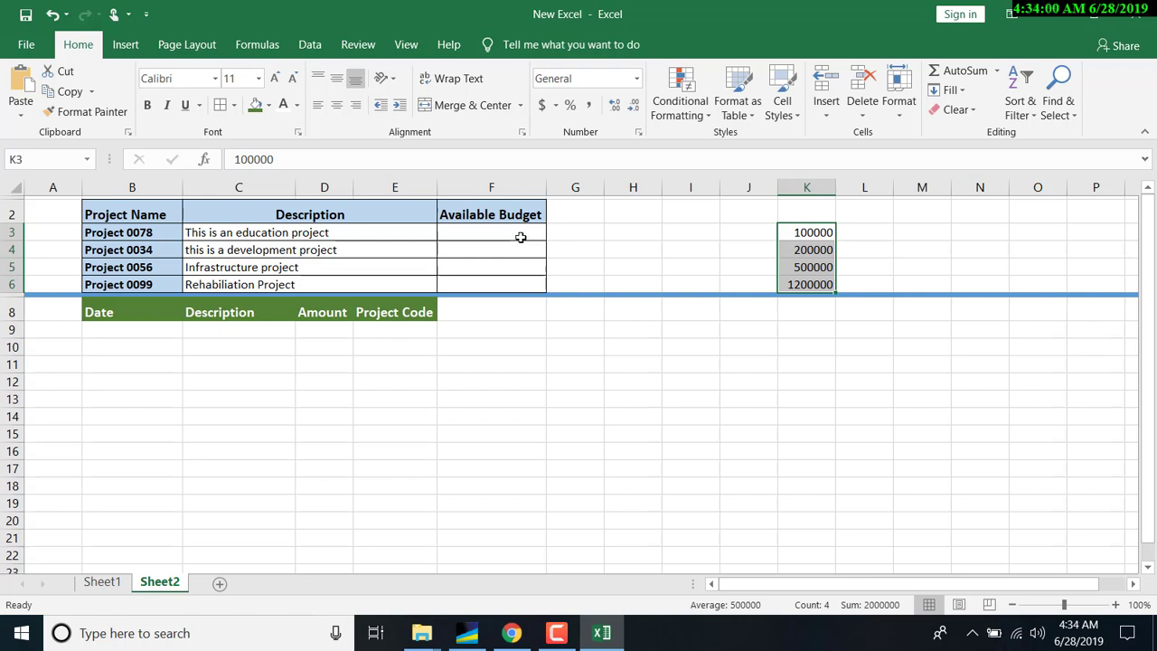
pyautogui.click(395, 333)
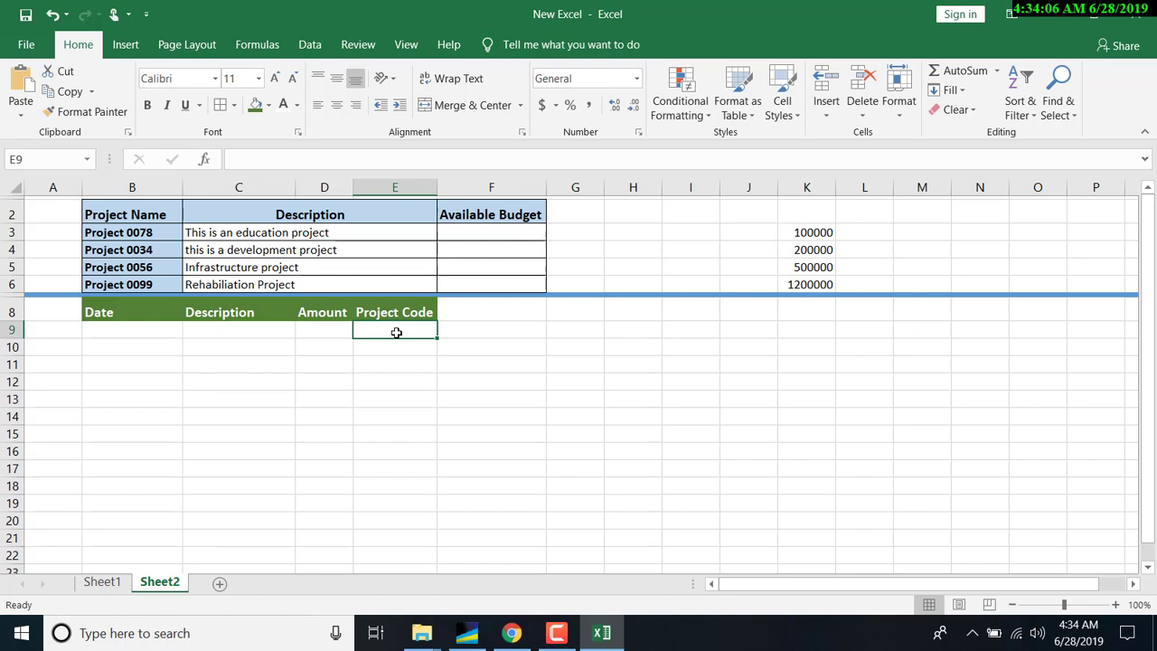
pyautogui.click(818, 232)
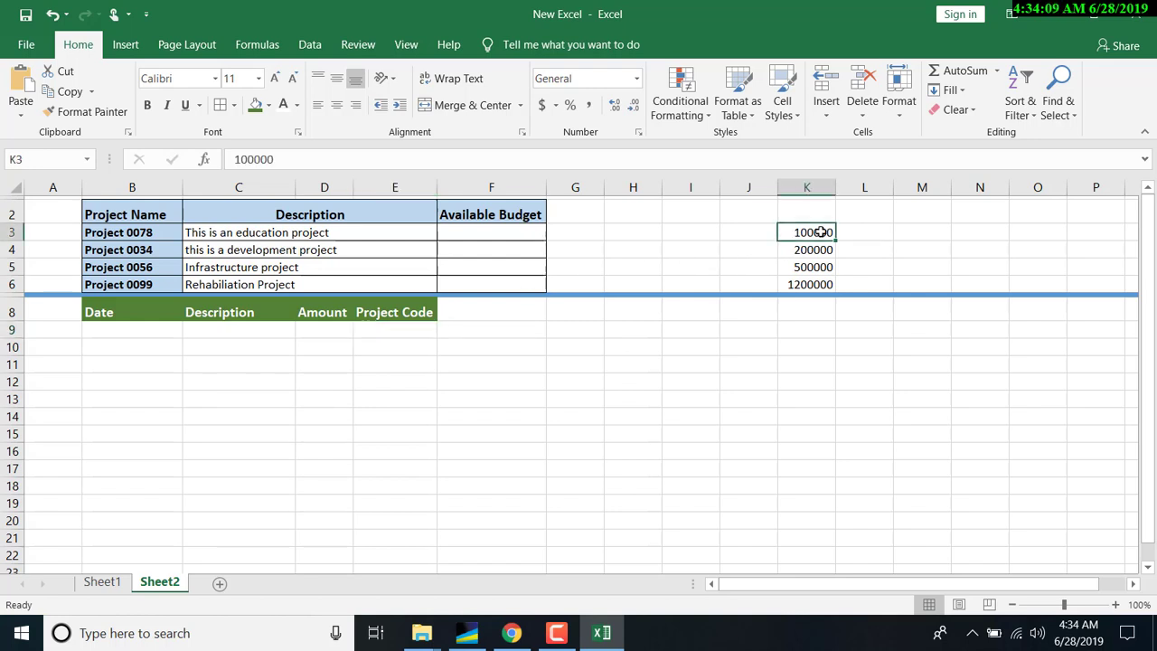
pyautogui.click(382, 326)
# - Begin a formula in F3 that subtracts from K3 a SUMIF over the project code range $E$9:$E$22
pyautogui.click(501, 236)
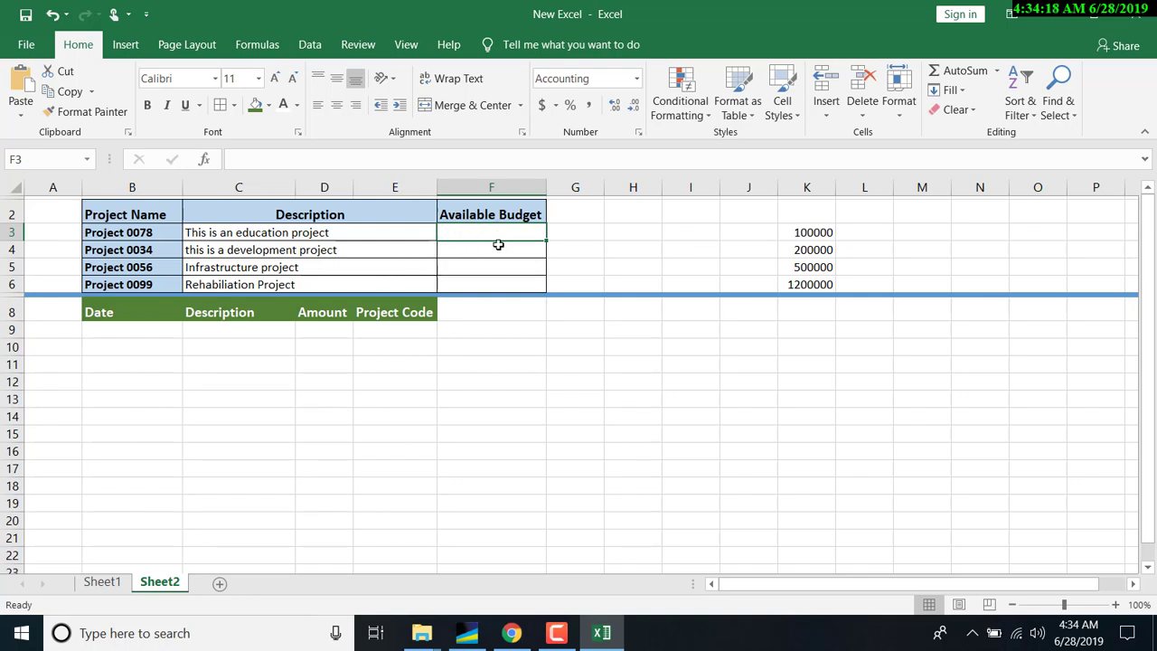
pyautogui.write('=')
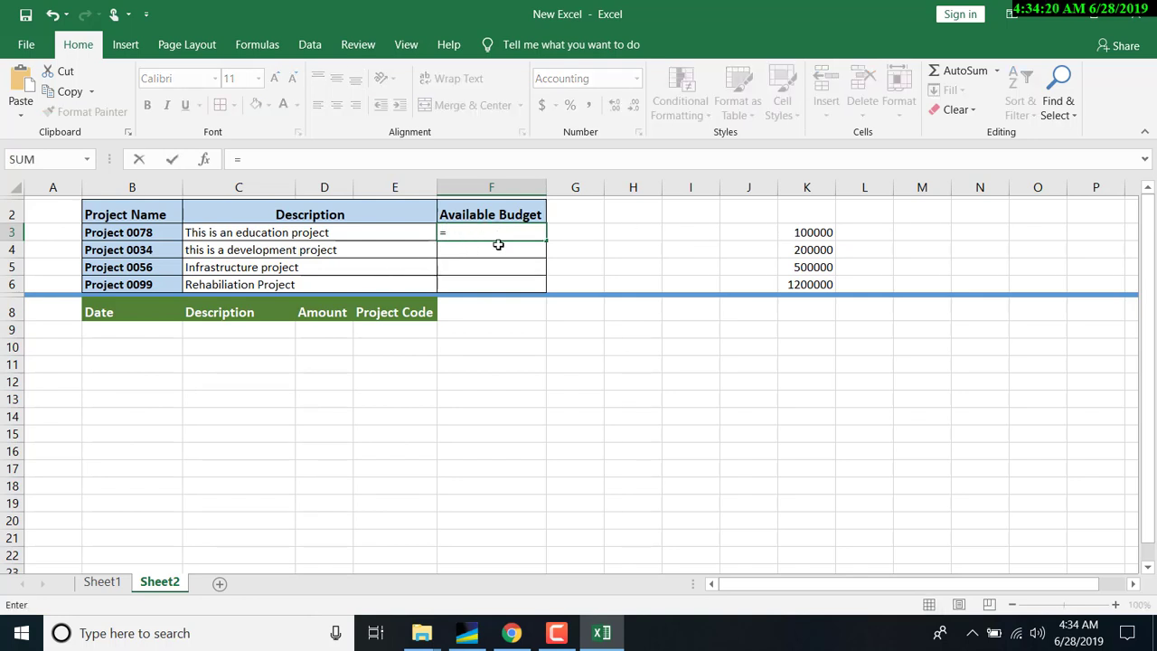
pyautogui.click(822, 232)
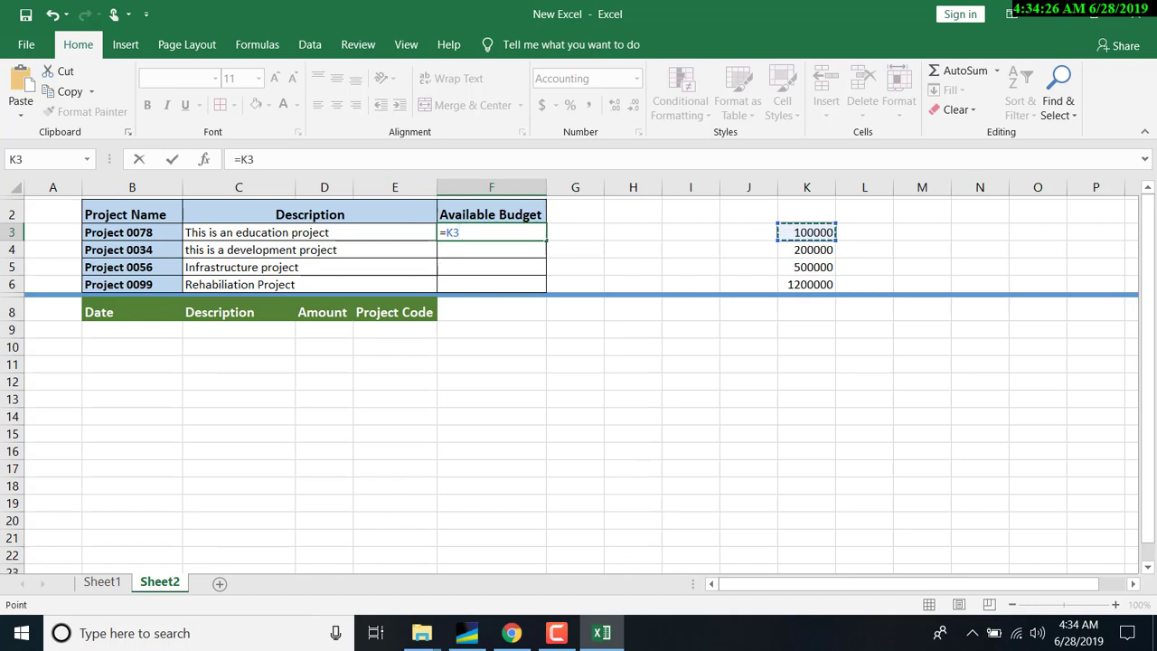
pyautogui.write('-sumif')
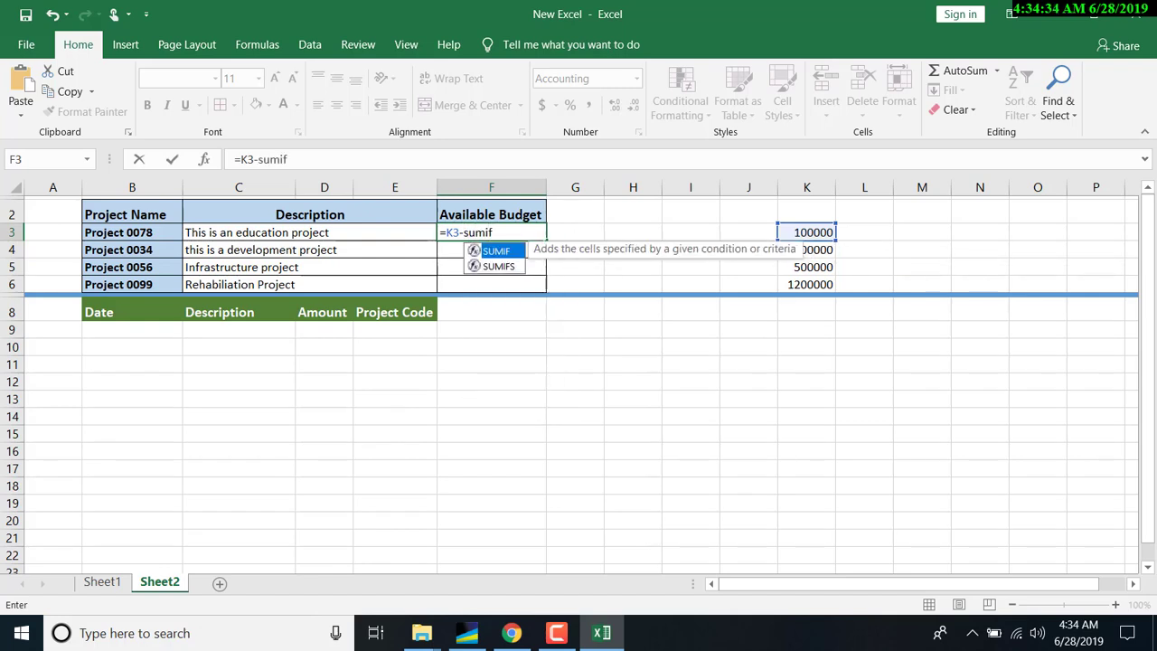
pyautogui.press('Tab')
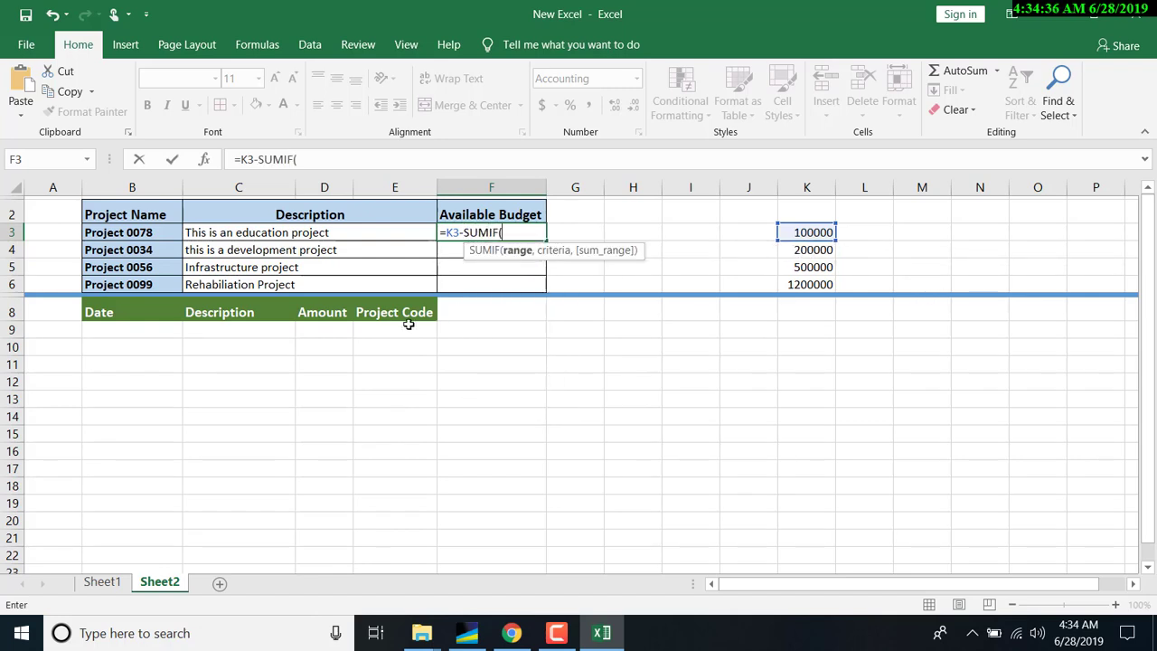
pyautogui.moveTo(408, 321); pyautogui.dragTo(400, 559)
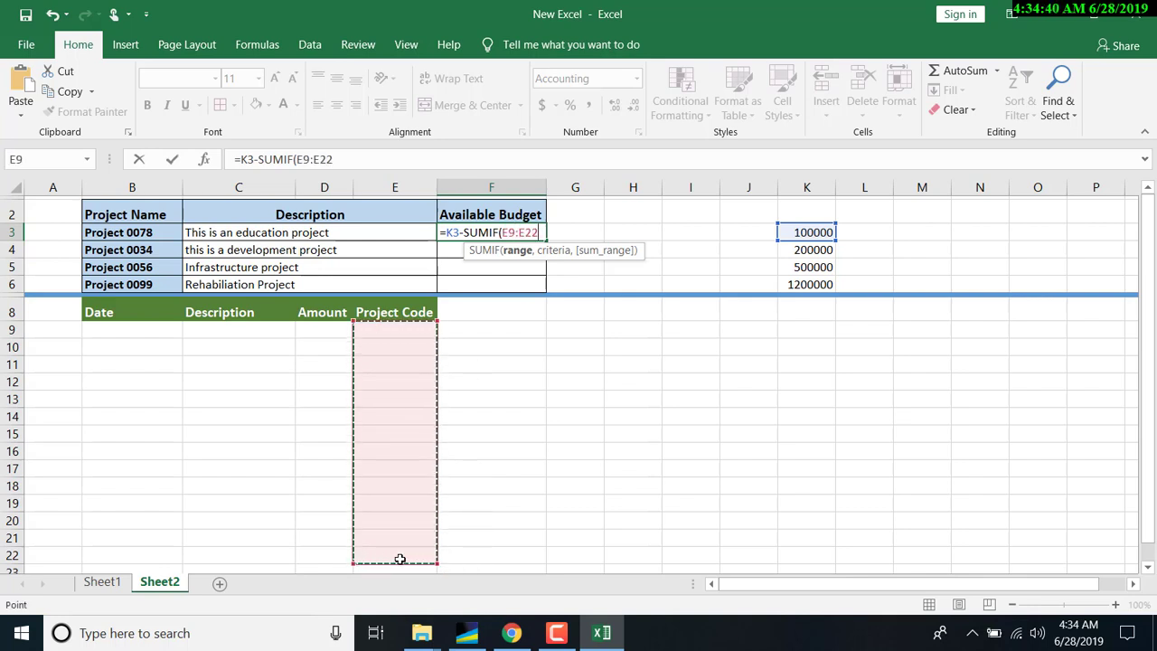
pyautogui.press('F4')
pyautogui.write(',')
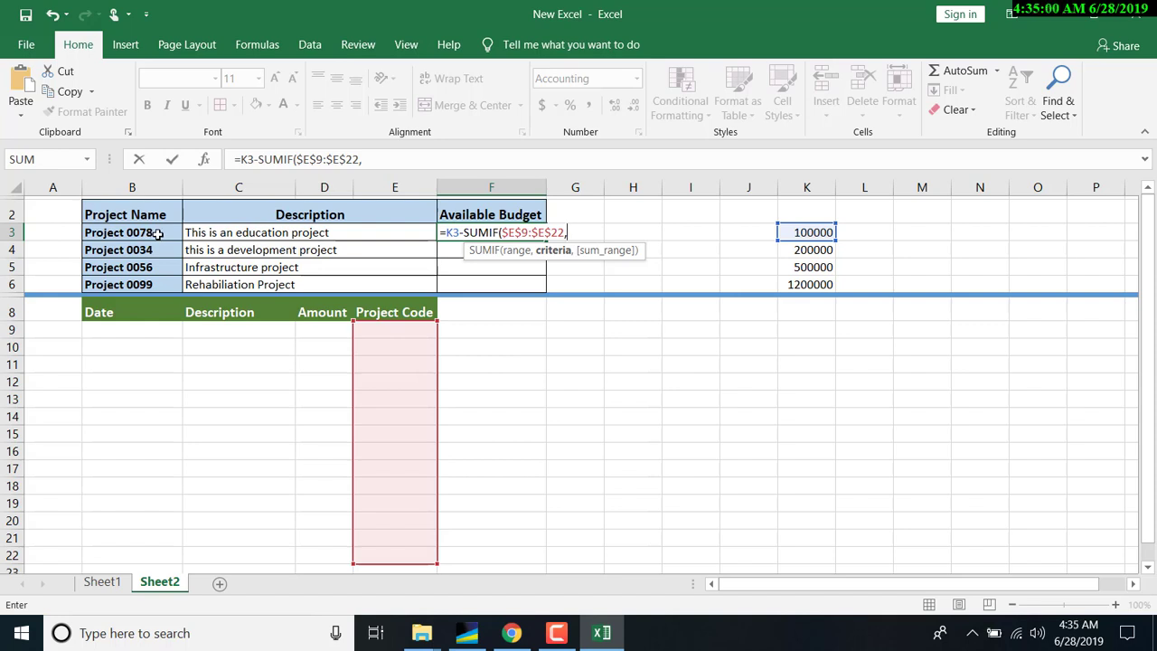
# - Use RIGHT(B3,4) as the SUMIF criterion so the project code comes from the project name
pyautogui.write('right')
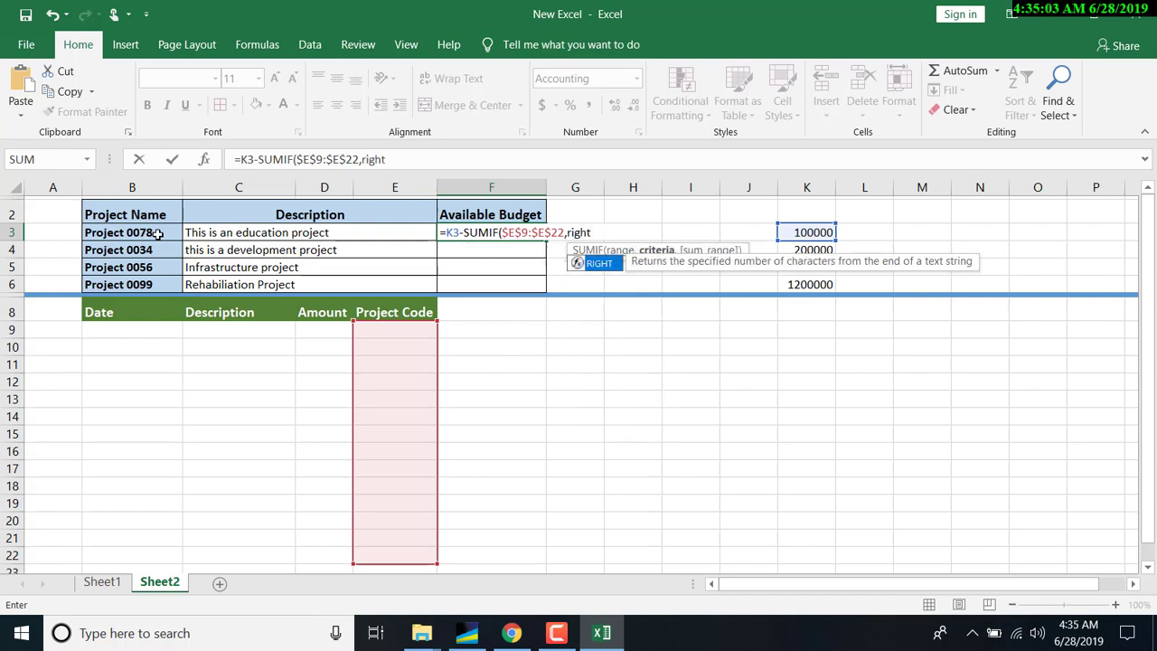
pyautogui.press('Tab')
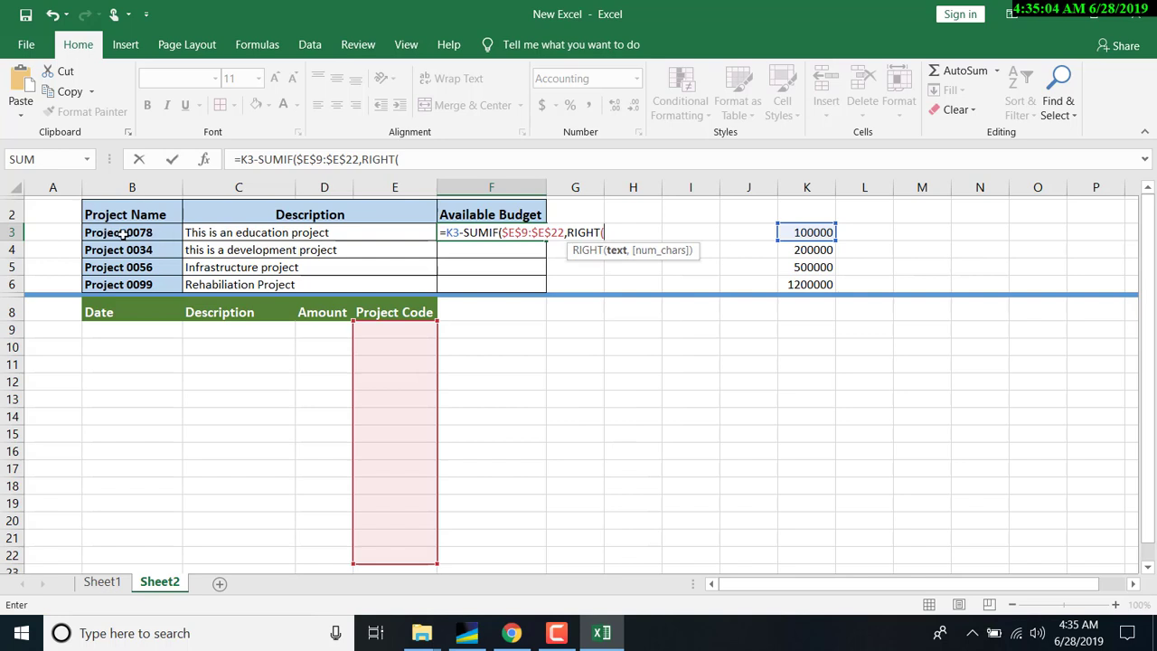
pyautogui.click(123, 233)
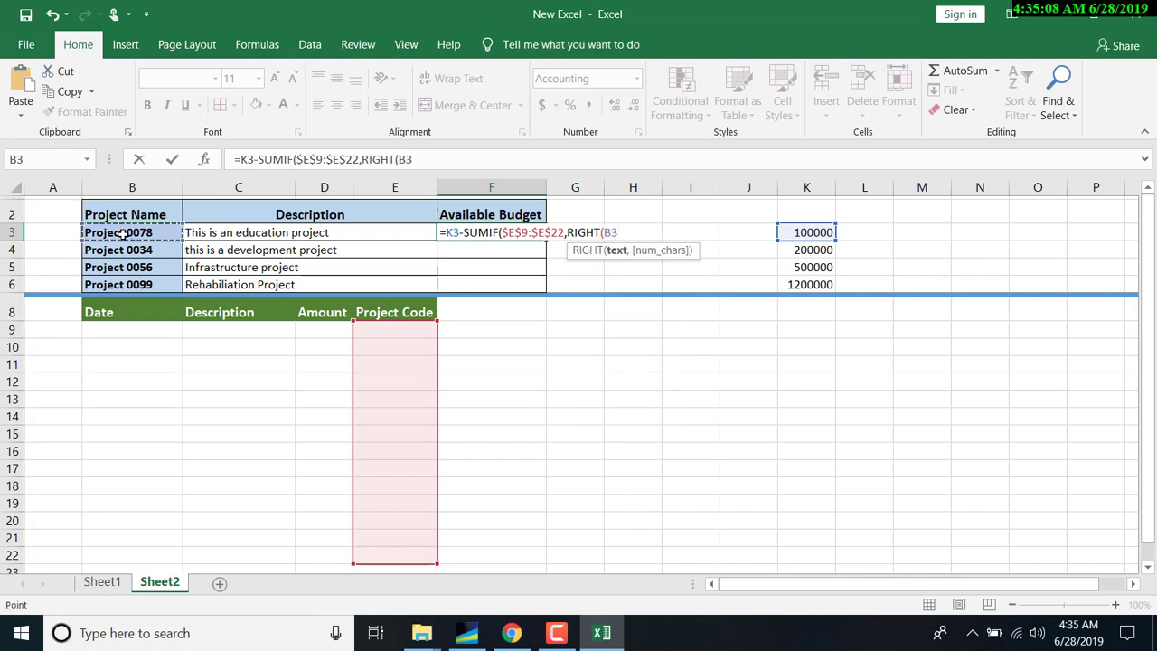
pyautogui.write(',4')
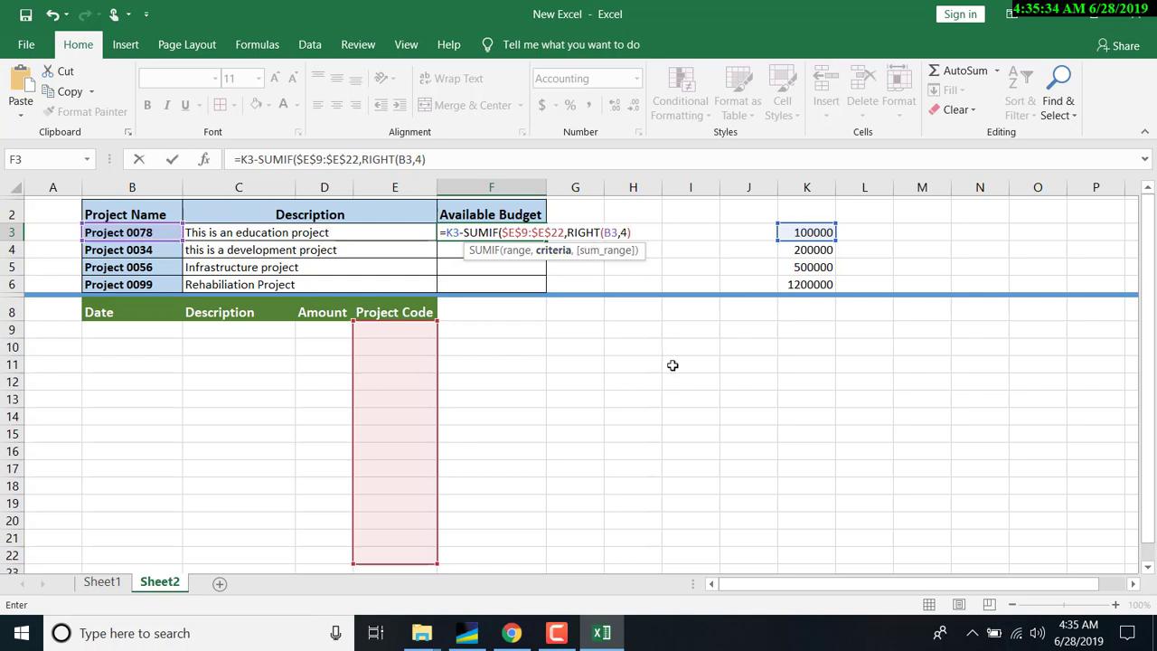
pyautogui.write(',')
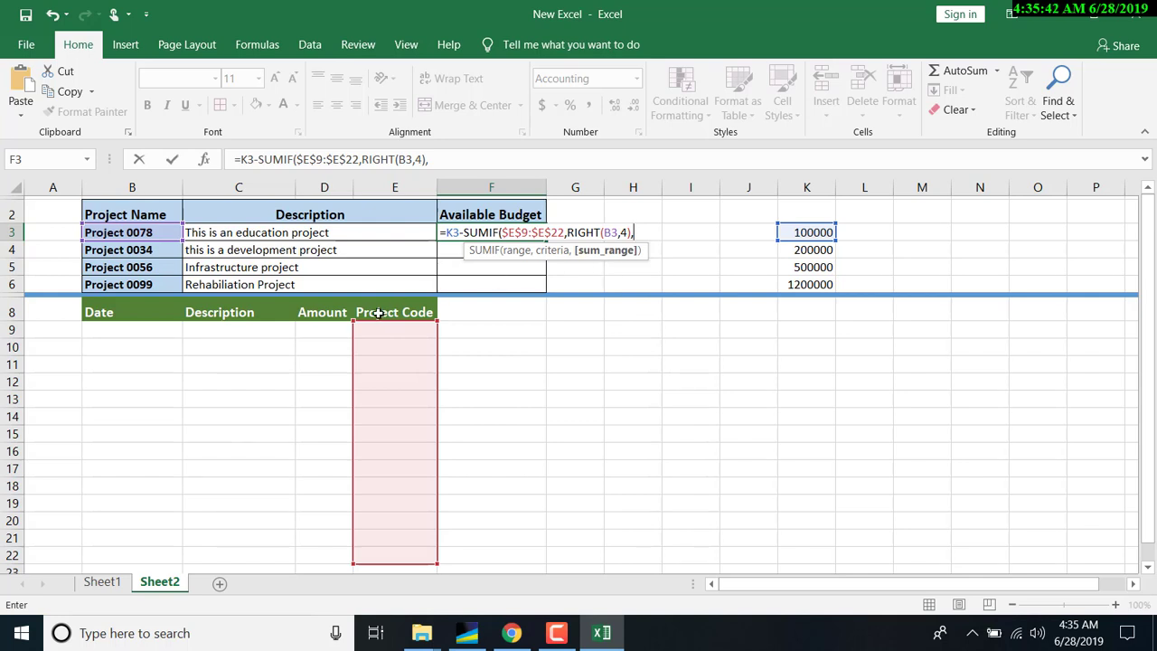
# - Add the amount range $D$9:$D$22 as the SUMIF sum range and commit the formula in F3
pyautogui.click(333, 329)
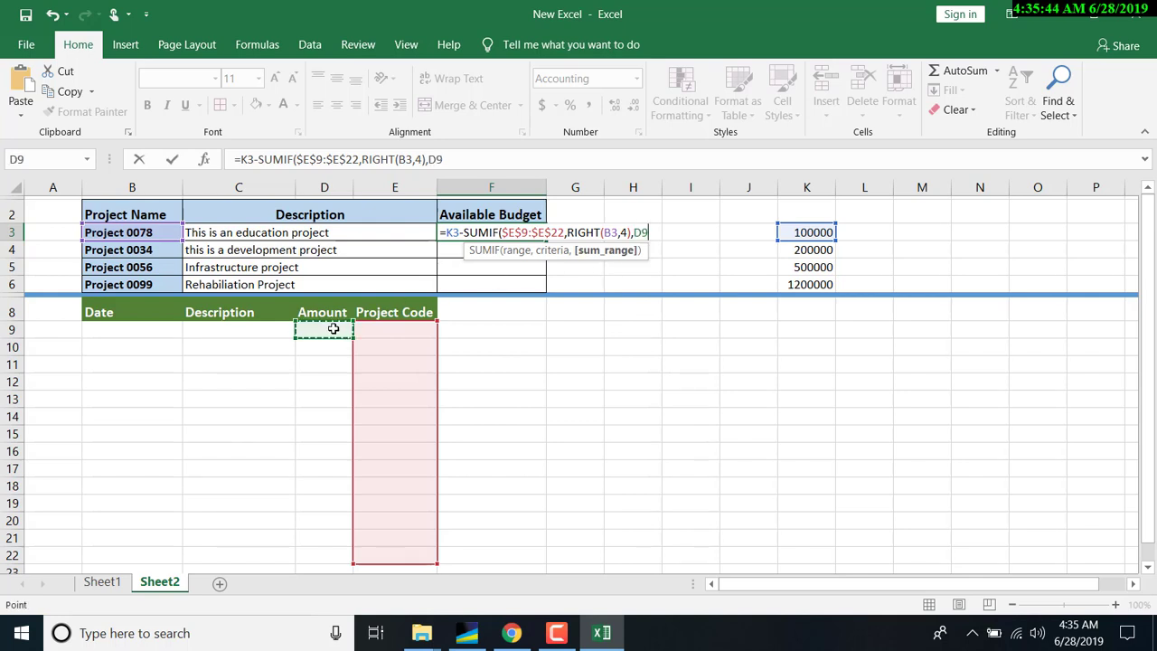
pyautogui.moveTo(333, 329); pyautogui.dragTo(334, 562)
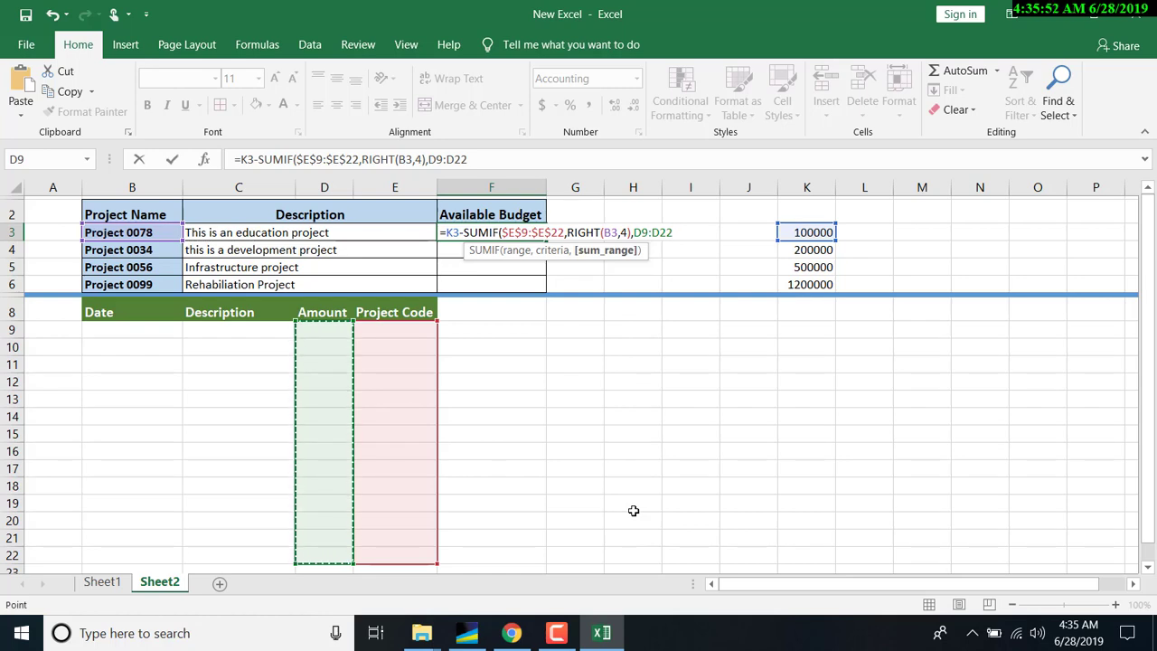
pyautogui.press('F4')
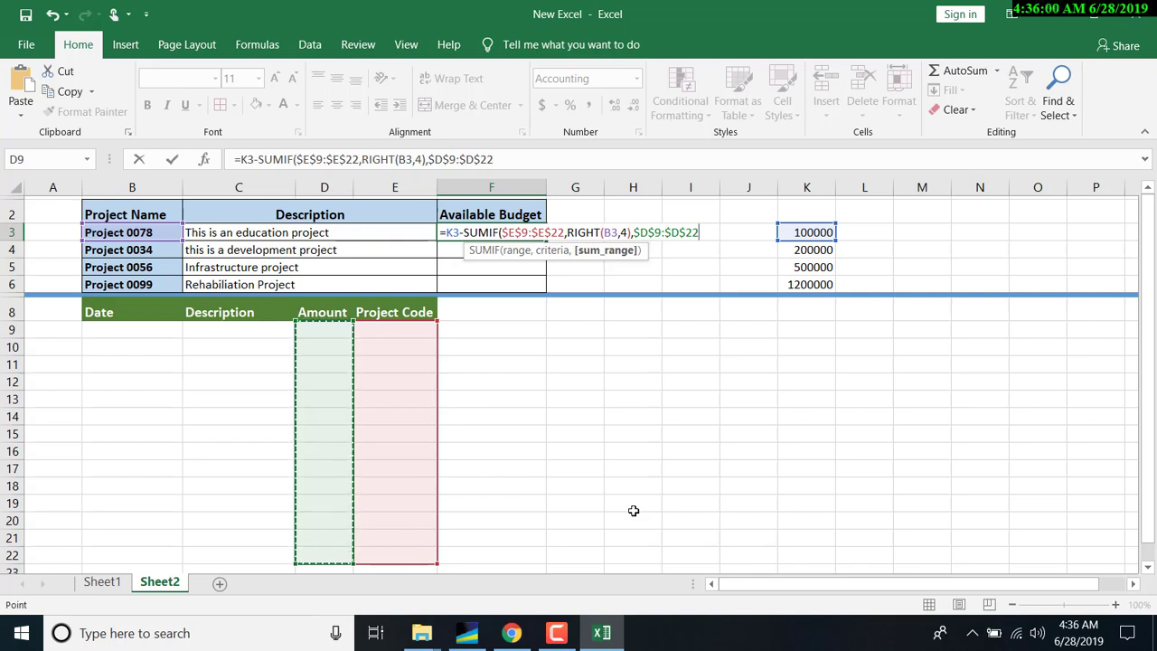
pyautogui.write(')')
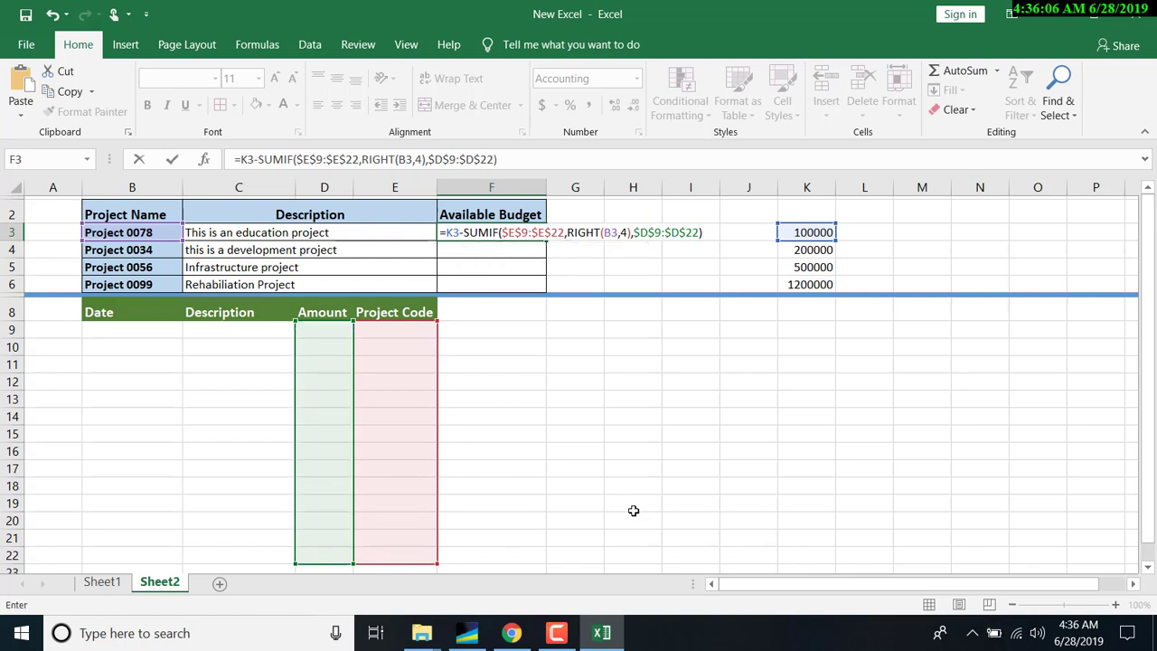
pyautogui.hotkey('ctrl', 'Return')
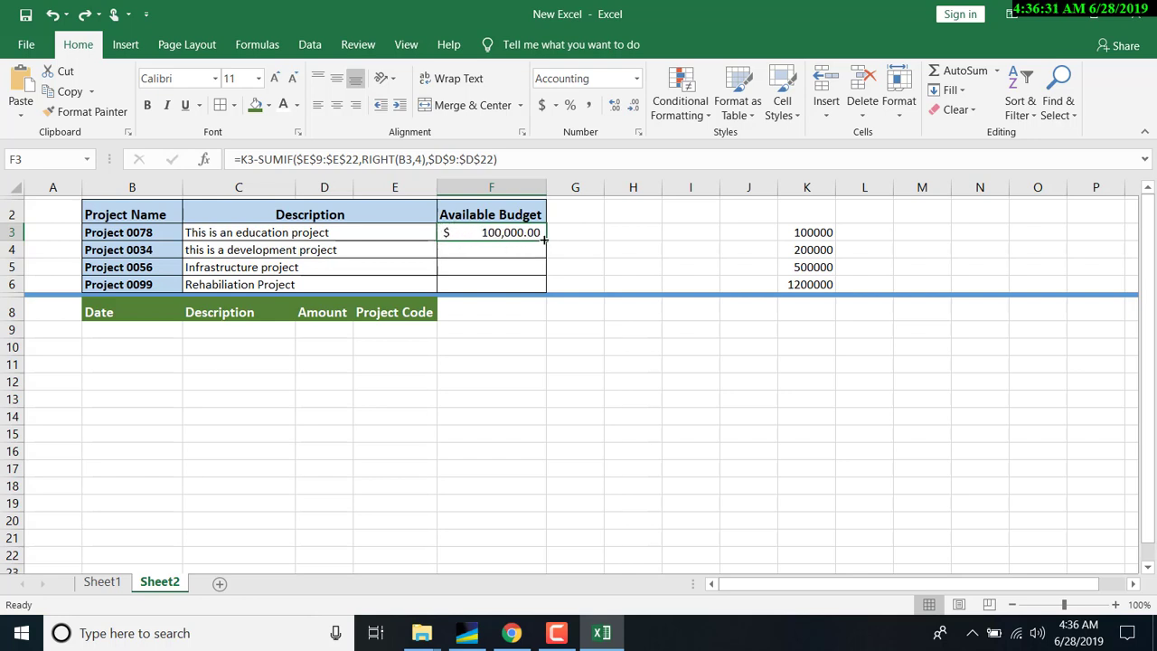
# - Copy the available budget formula from F3 down to F6 and check the references in F6
pyautogui.moveTo(545, 241); pyautogui.dragTo(539, 287)
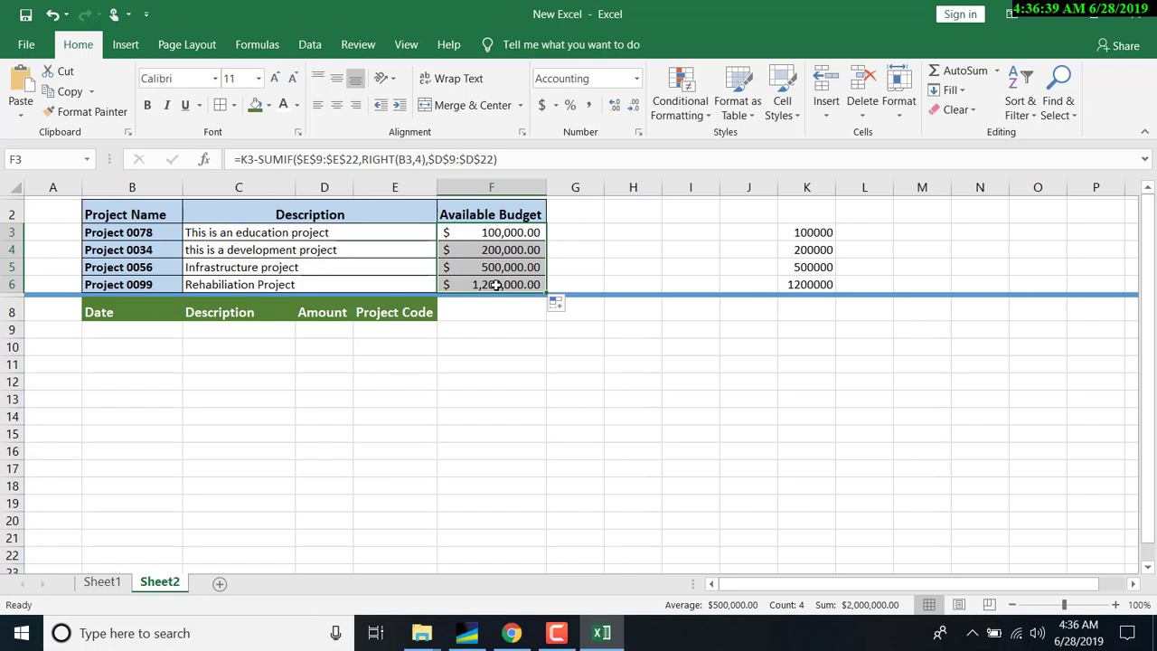
pyautogui.doubleClick(496, 284)
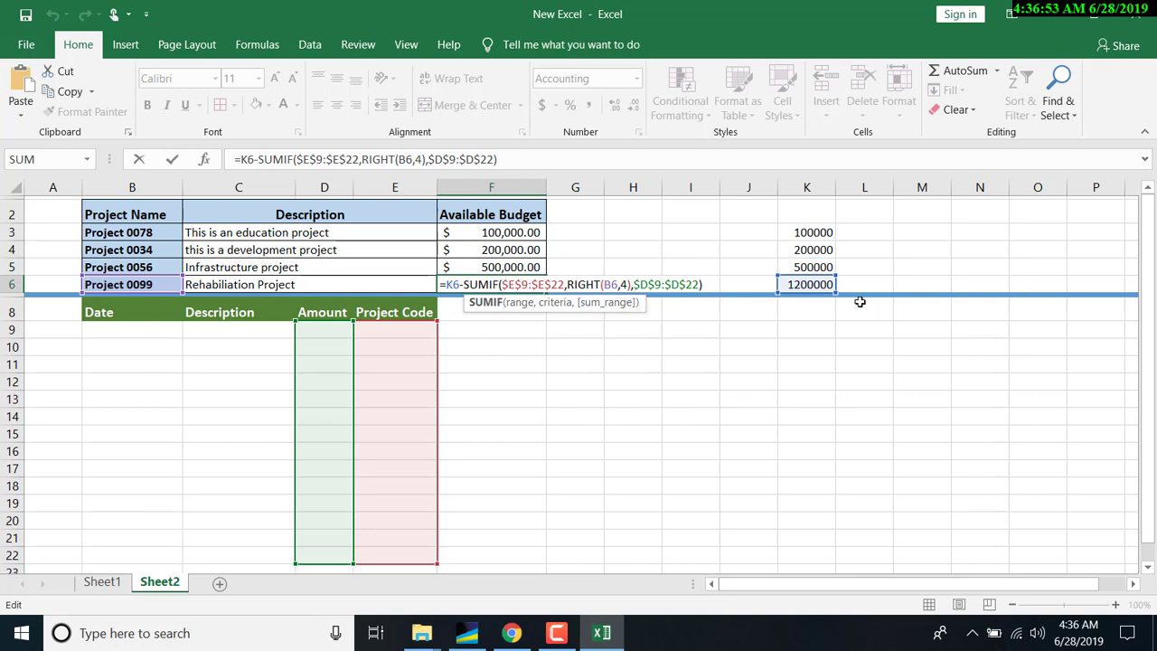
pyautogui.press('Return')
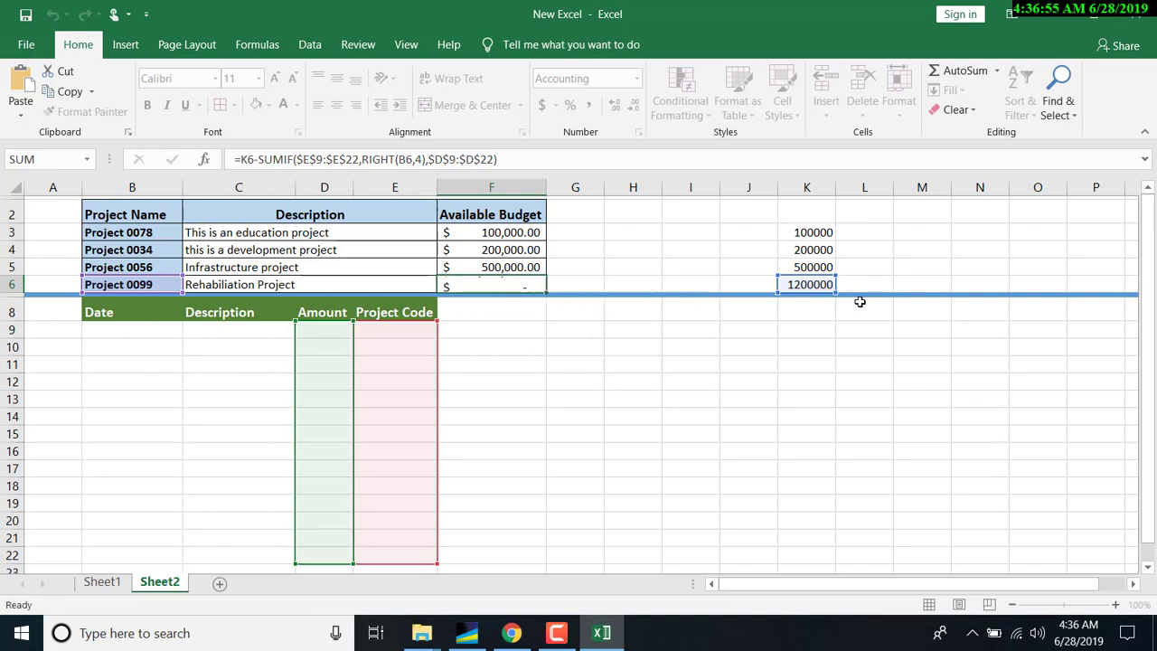
# - Fill expense row 9 with today's date 6/28/2019, wages, 10000 and project code 0034, and check Project 0034's available budget
pyautogui.click(152, 332)
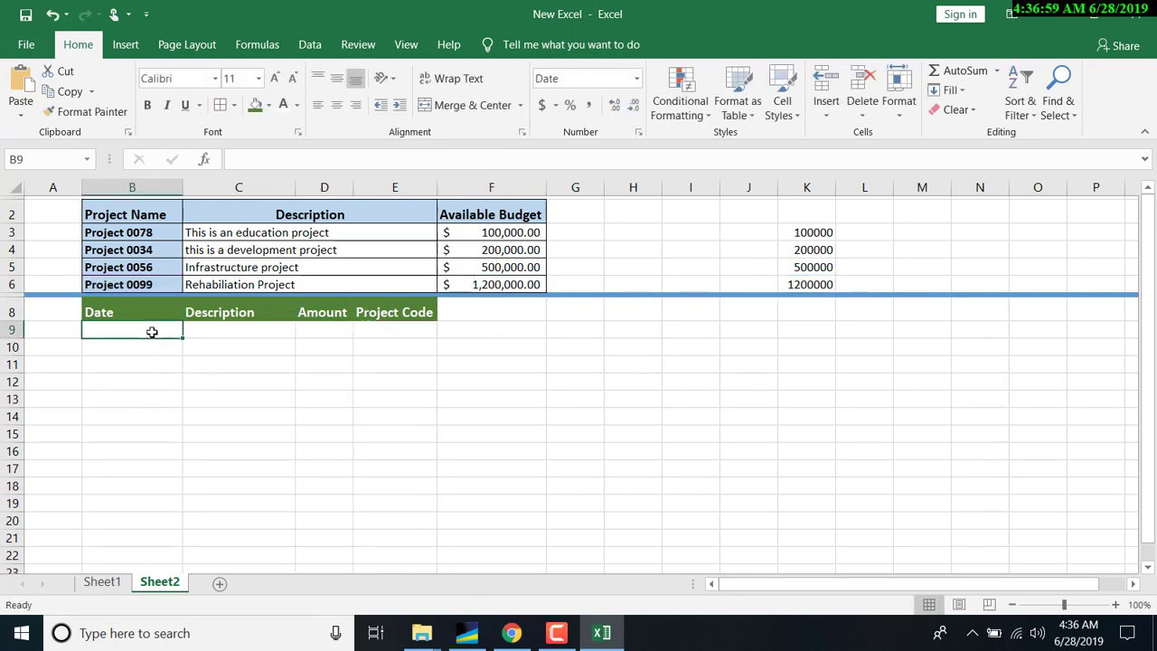
pyautogui.hotkey('ctrl', ';')
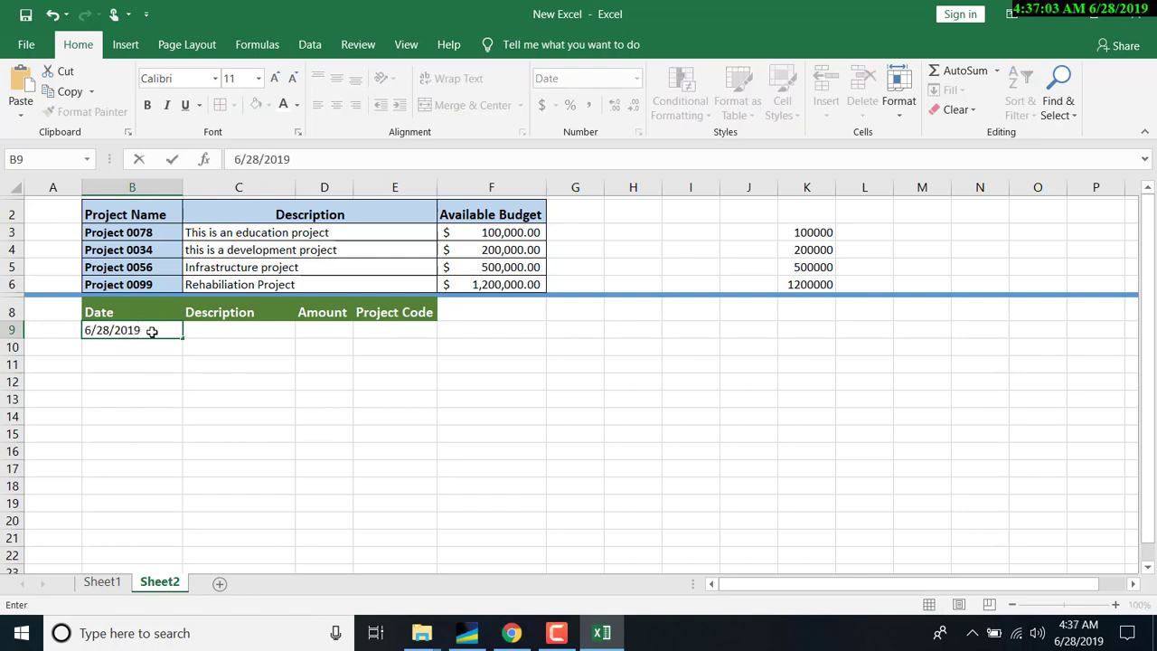
pyautogui.press('Tab')
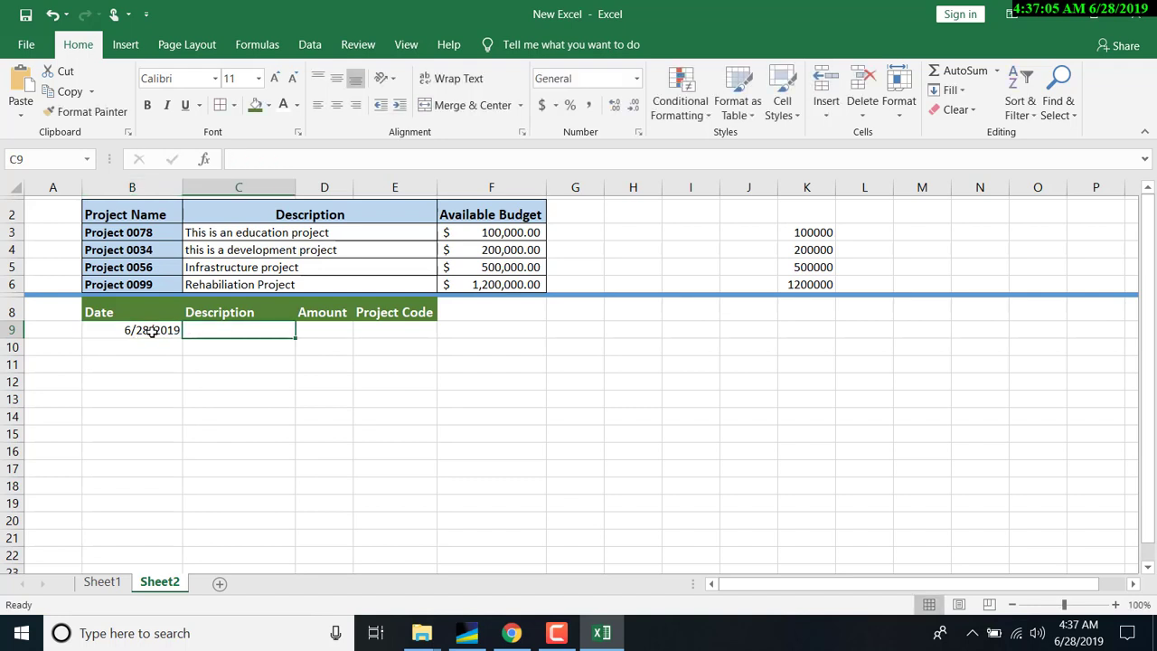
pyautogui.write('wages')
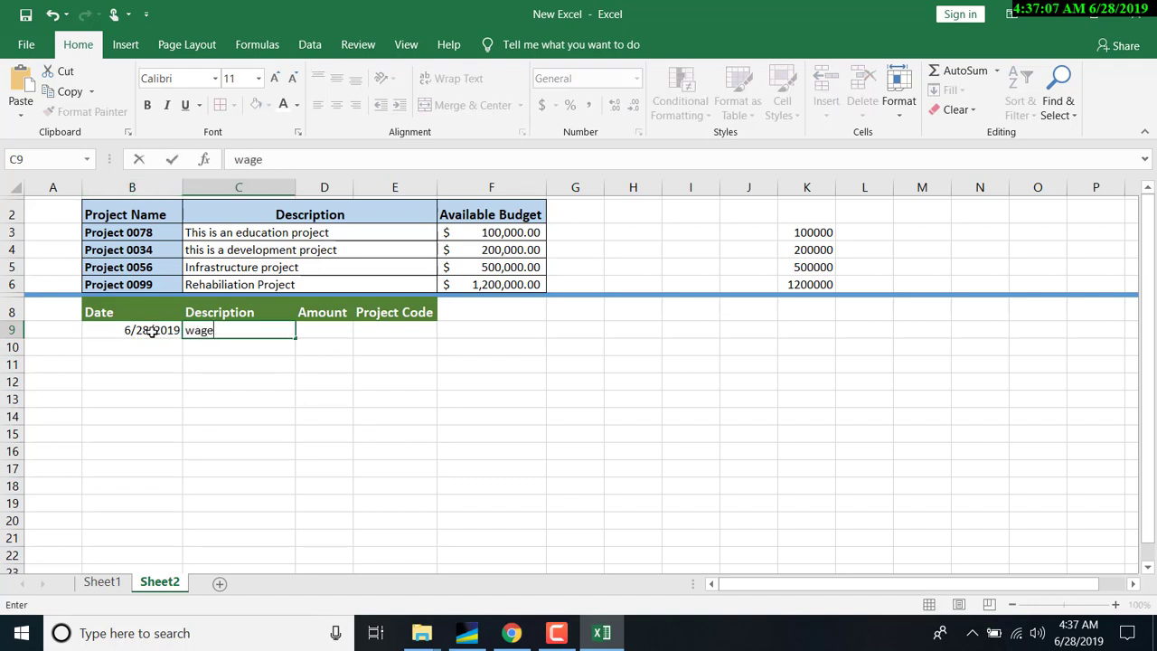
pyautogui.press('Tab')
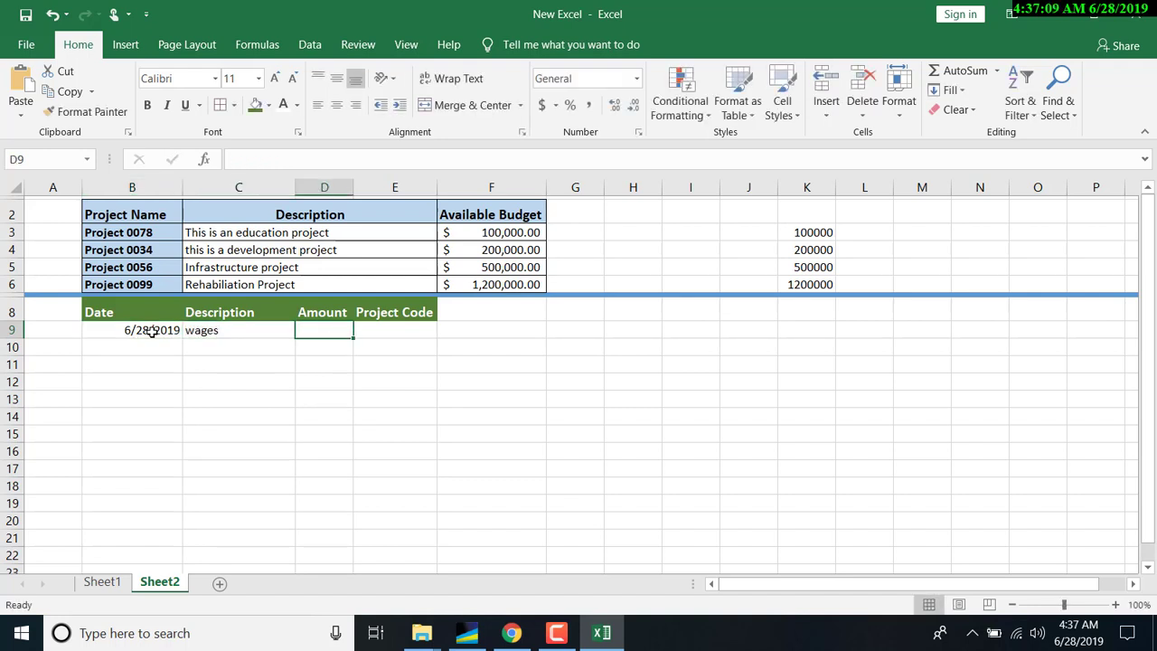
pyautogui.write('10000')
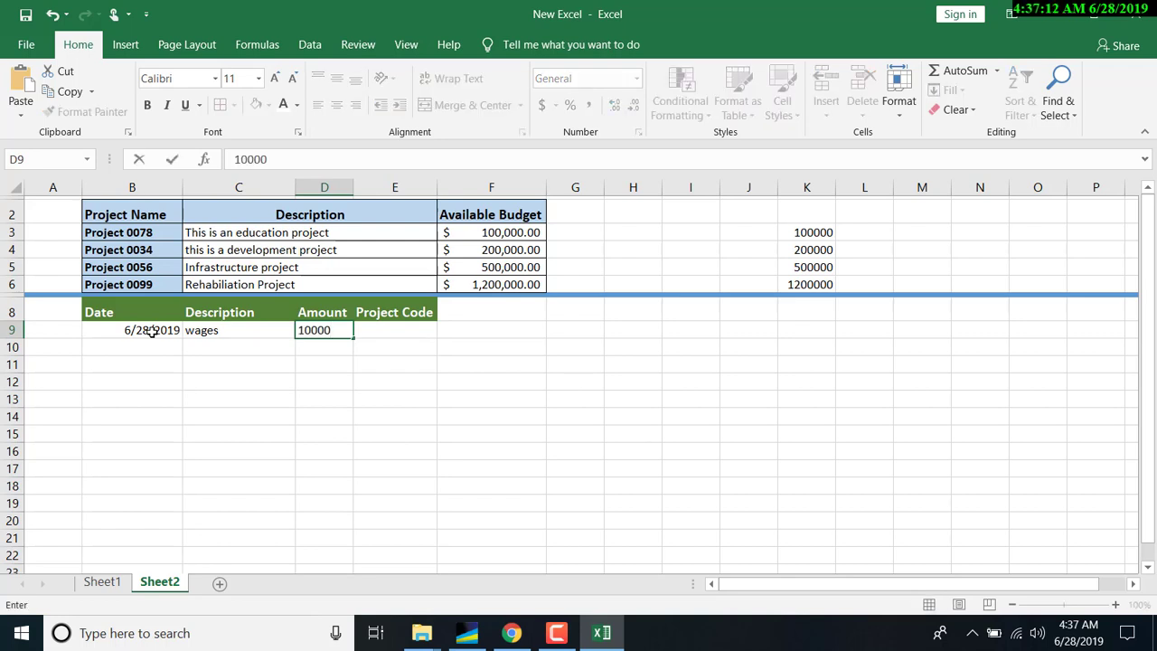
pyautogui.press('Tab')
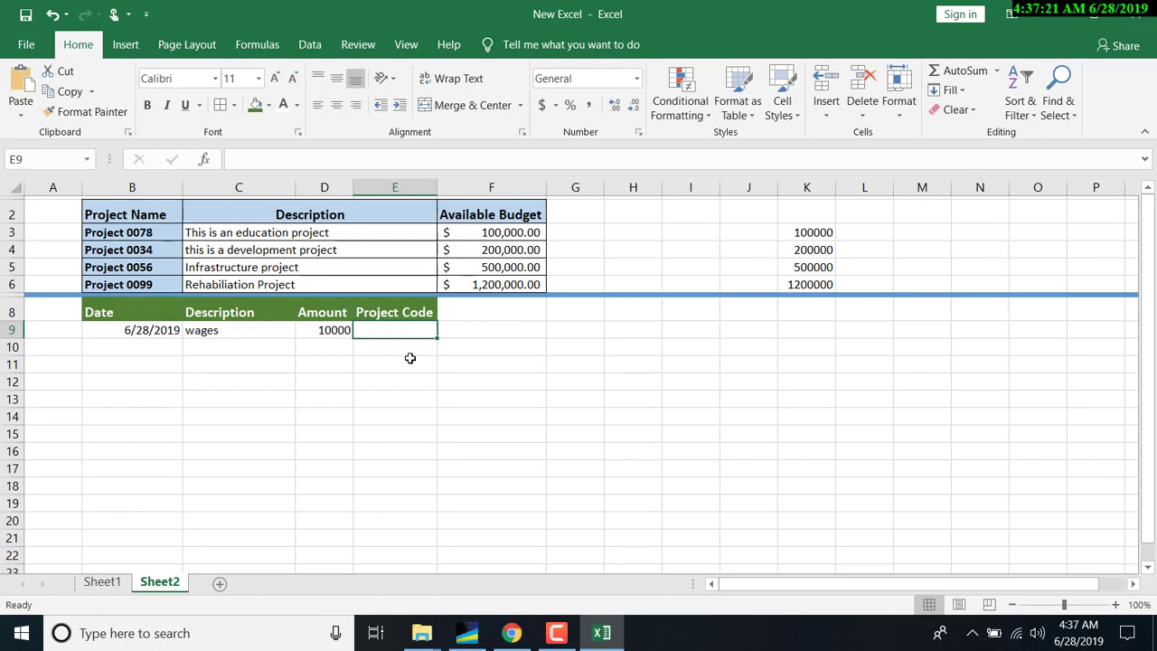
pyautogui.write('0034')
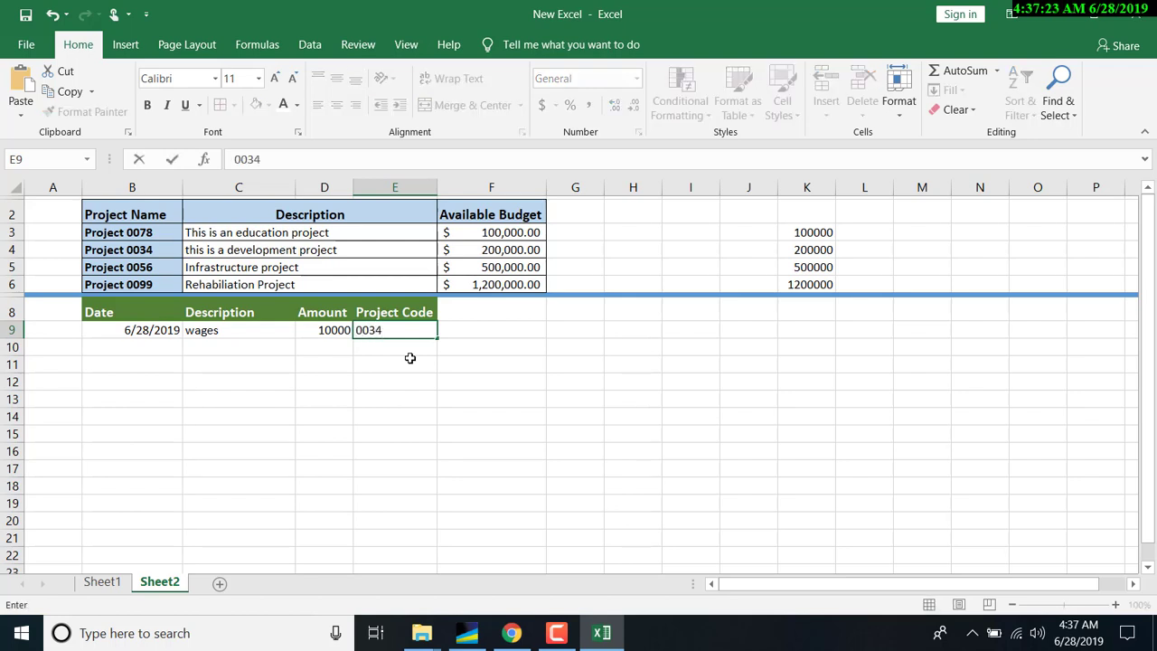
pyautogui.press('Return')
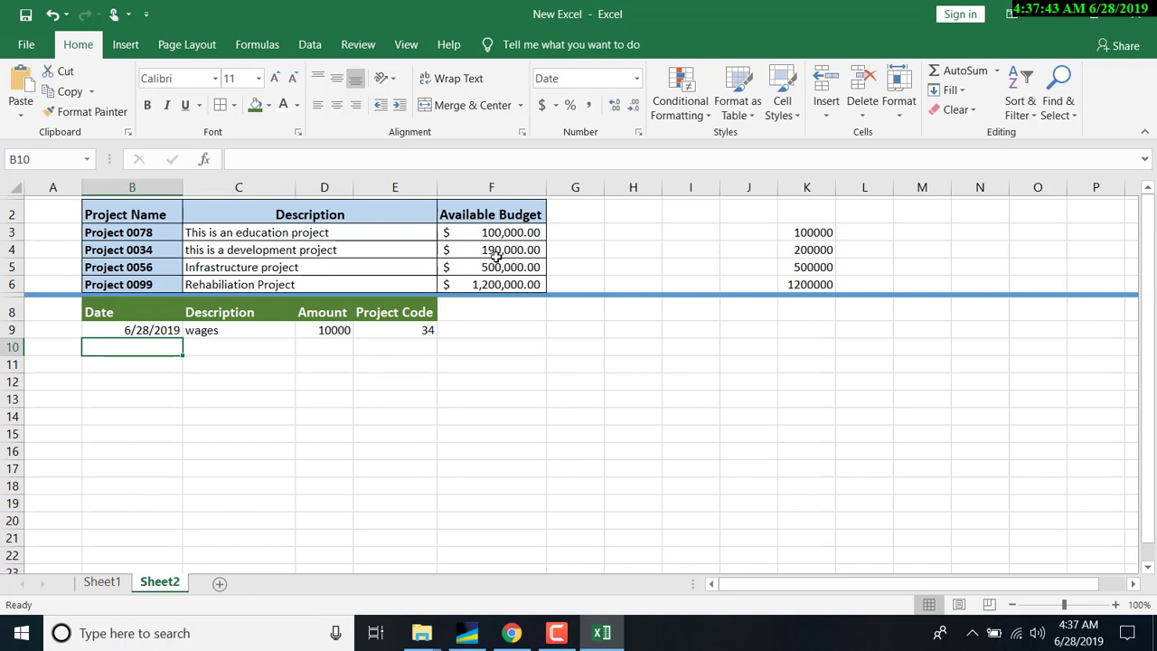
pyautogui.click(489, 251)
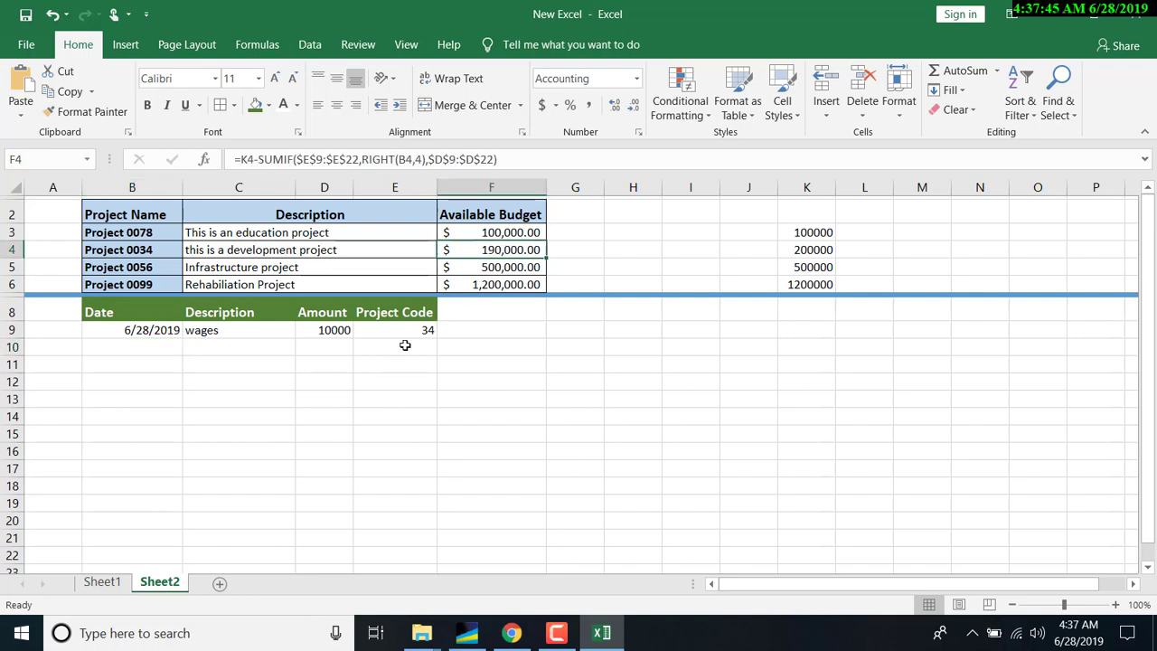
pyautogui.click(147, 253)
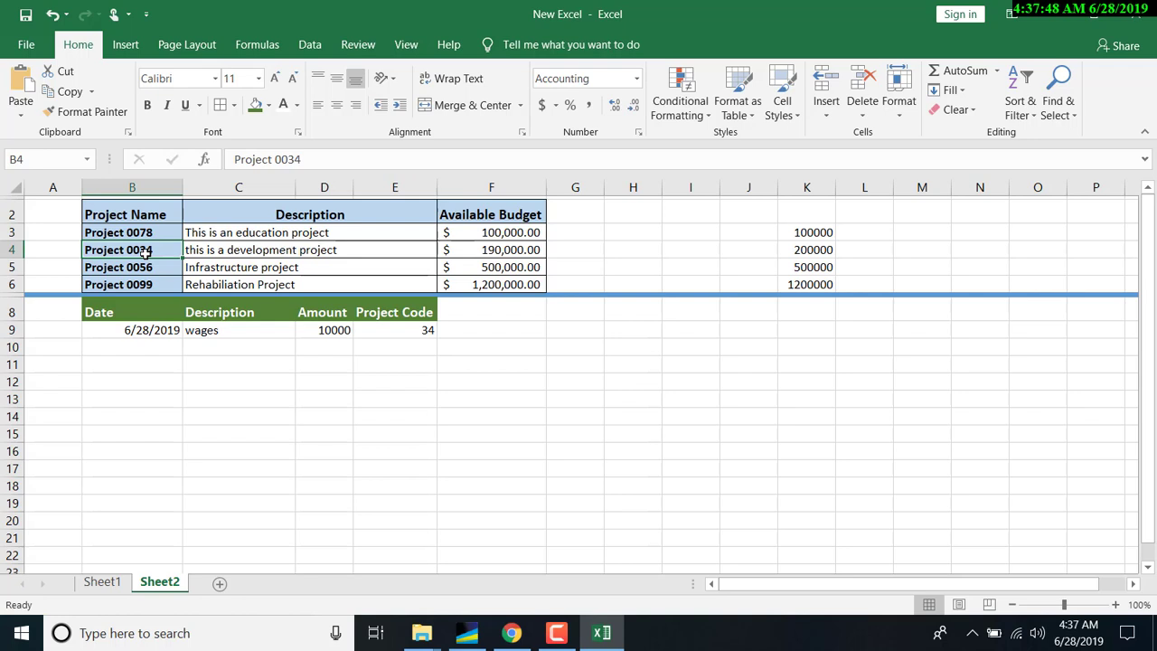
# - Fill expense row 10 with today's date 6/28/2019, description stationary, amount 5000 and project code 0078
pyautogui.click(147, 348)
pyautogui.hotkey('ctrl', ';')
pyautogui.press('Tab')
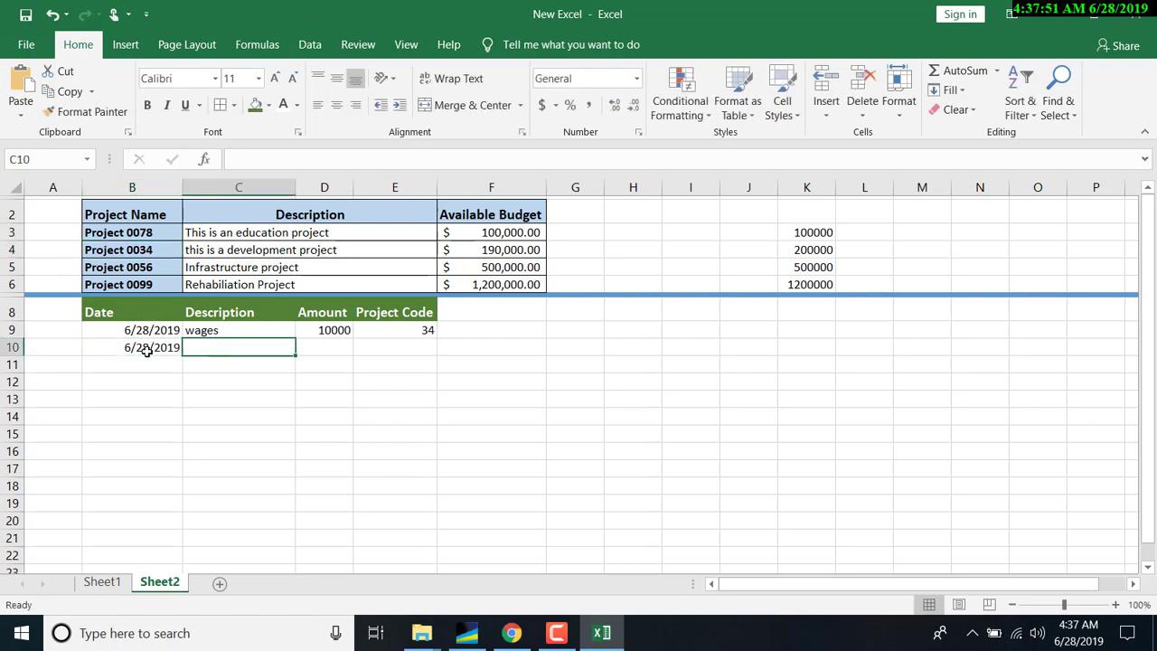
pyautogui.write('stationary')
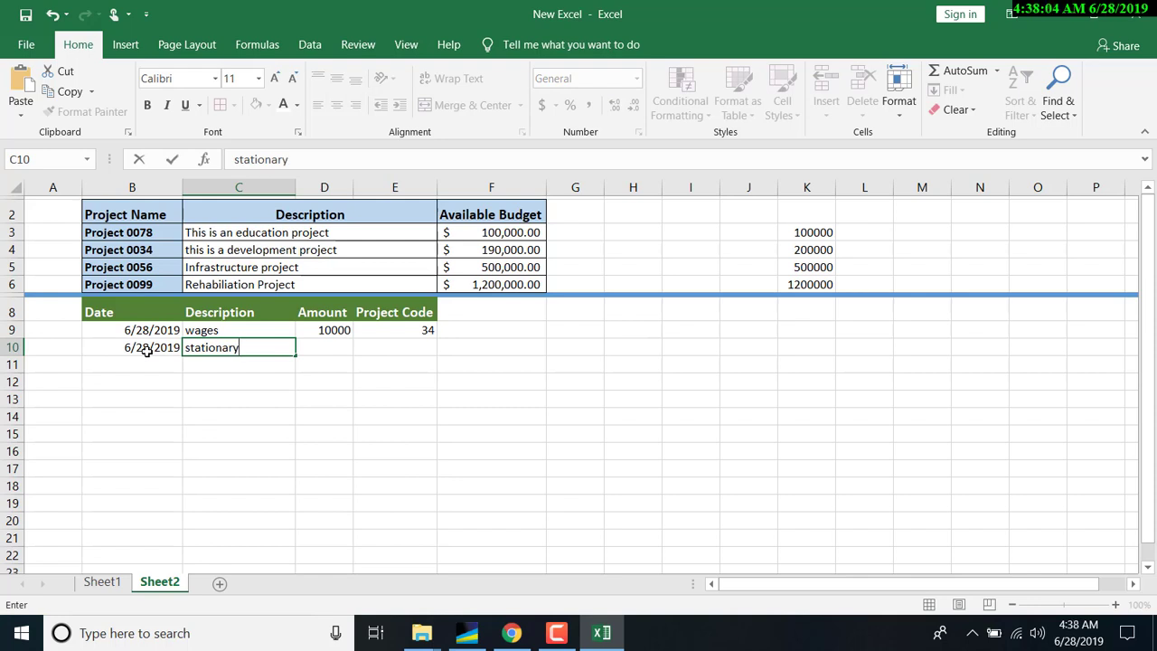
pyautogui.press('Tab')
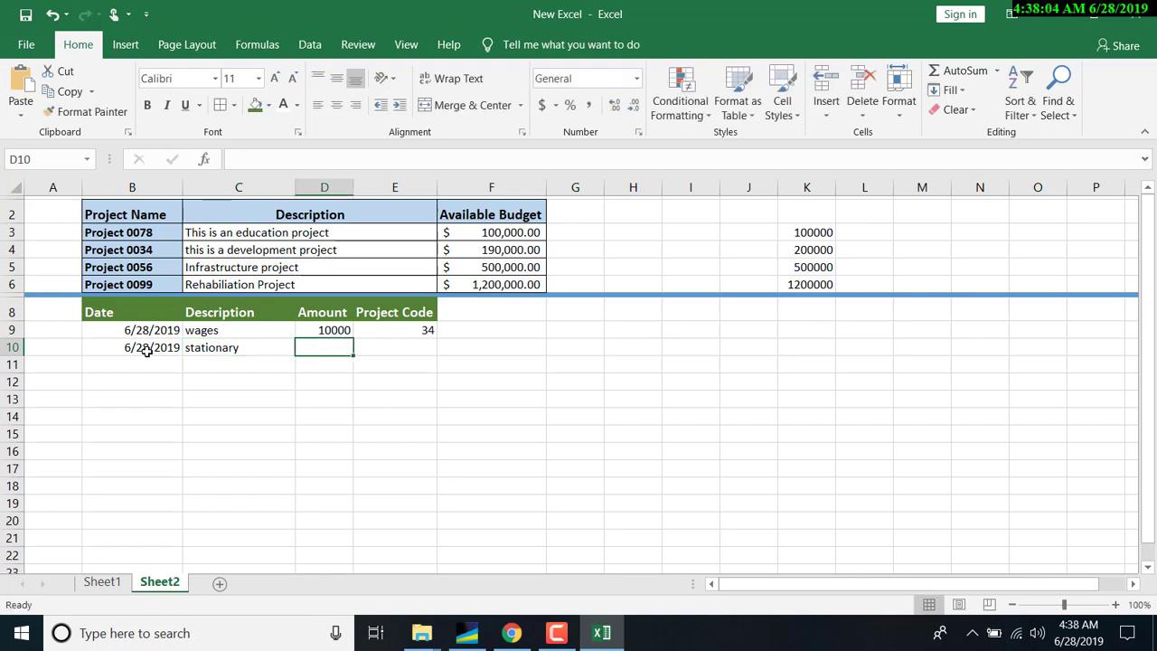
pyautogui.write('5000')
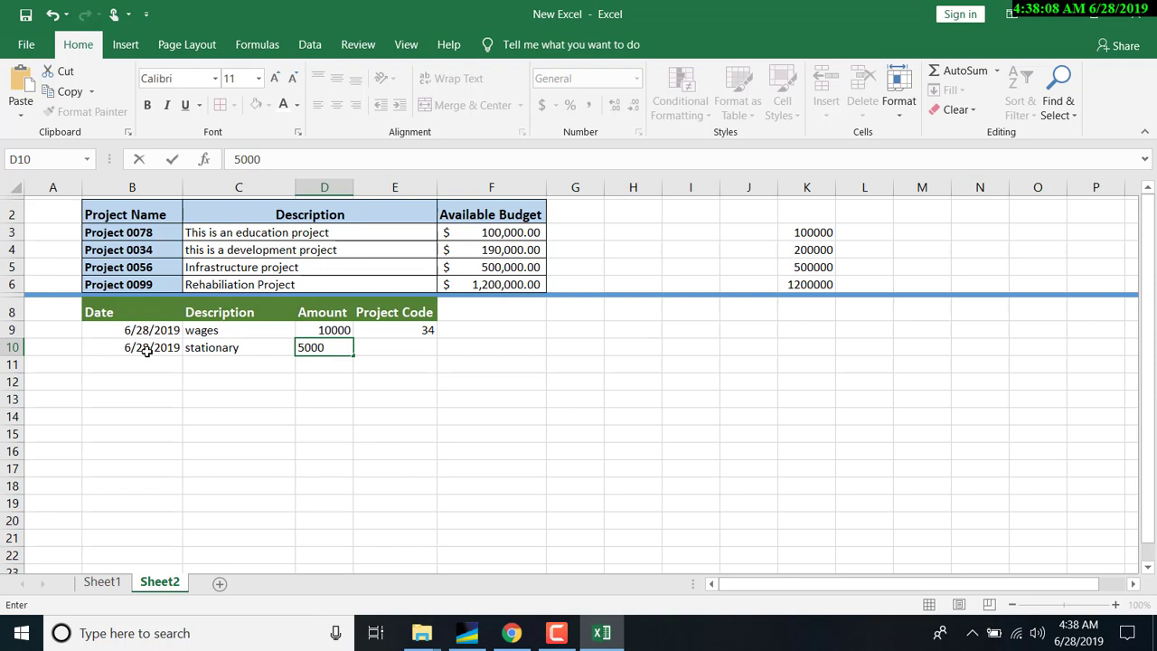
pyautogui.press('Tab')
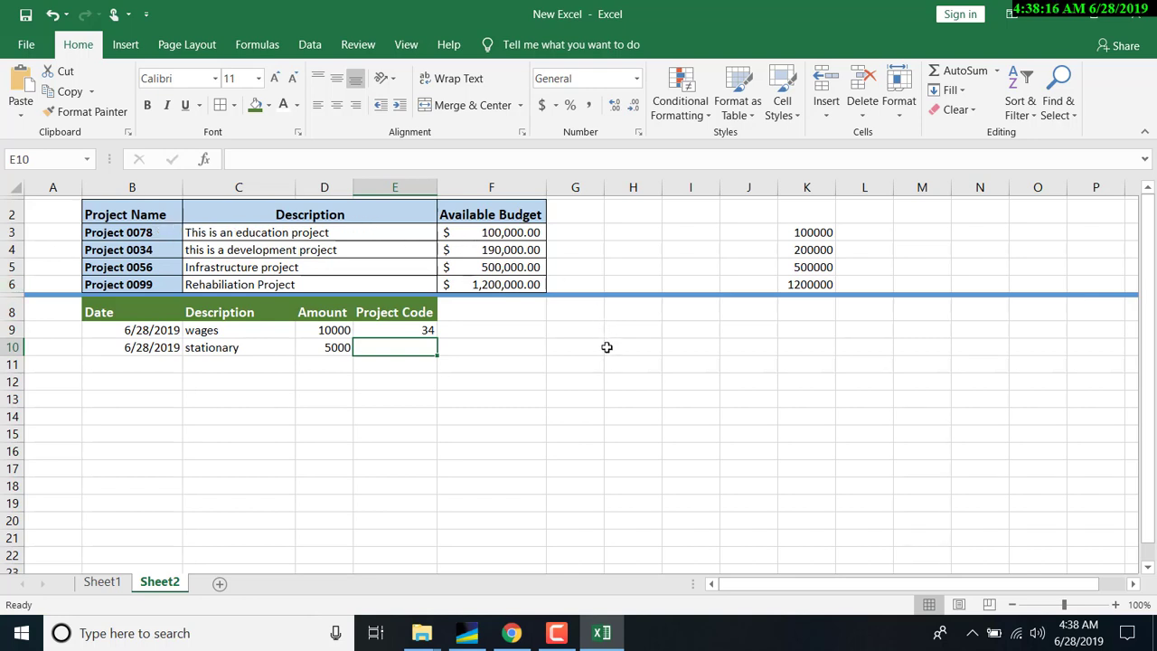
pyautogui.write('0078')
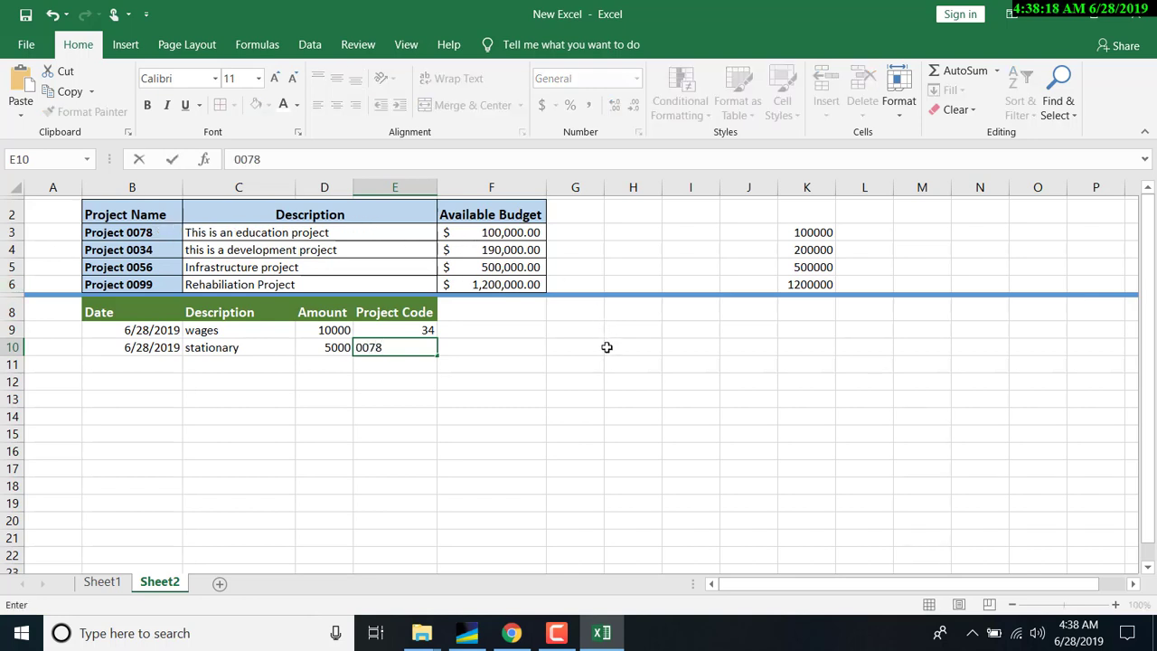
pyautogui.press('Tab')
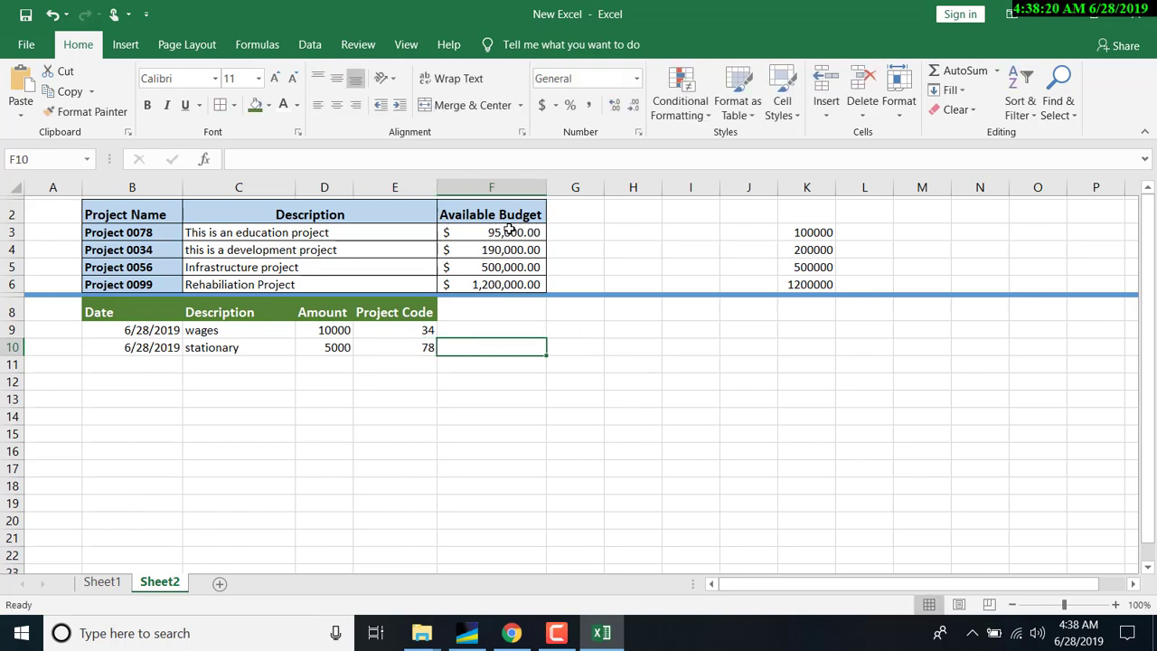
# - Review the available budgets in F3:F6 and open the formula in F6 to inspect its ranges
pyautogui.moveTo(511, 232); pyautogui.dragTo(506, 285)
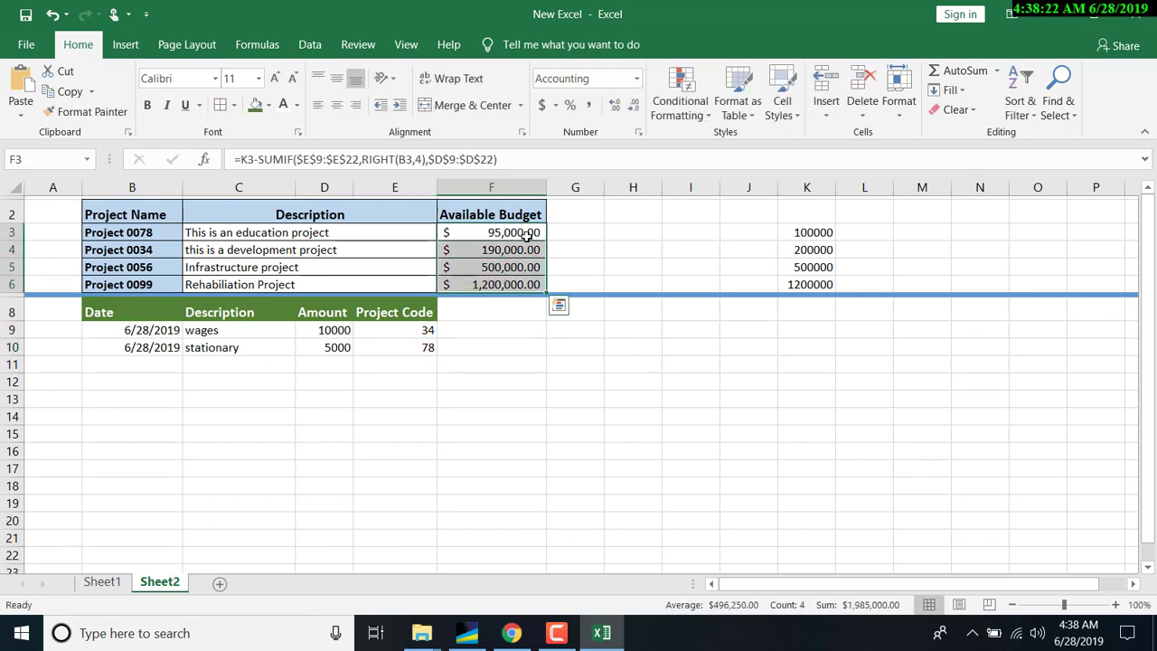
pyautogui.doubleClick(516, 284)
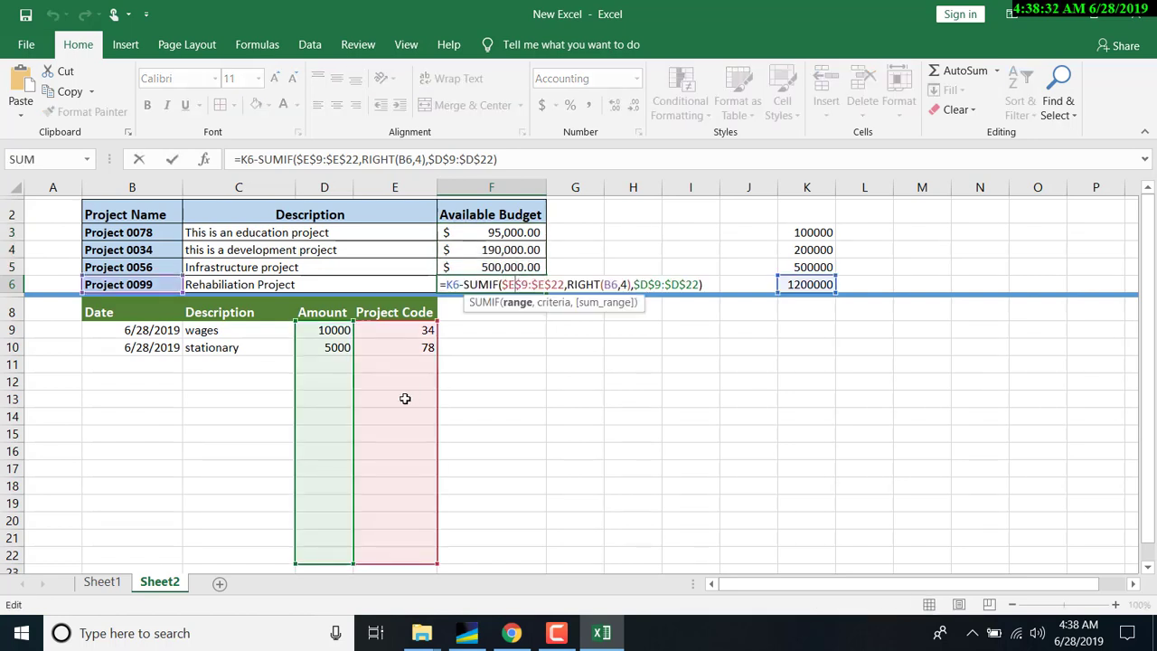